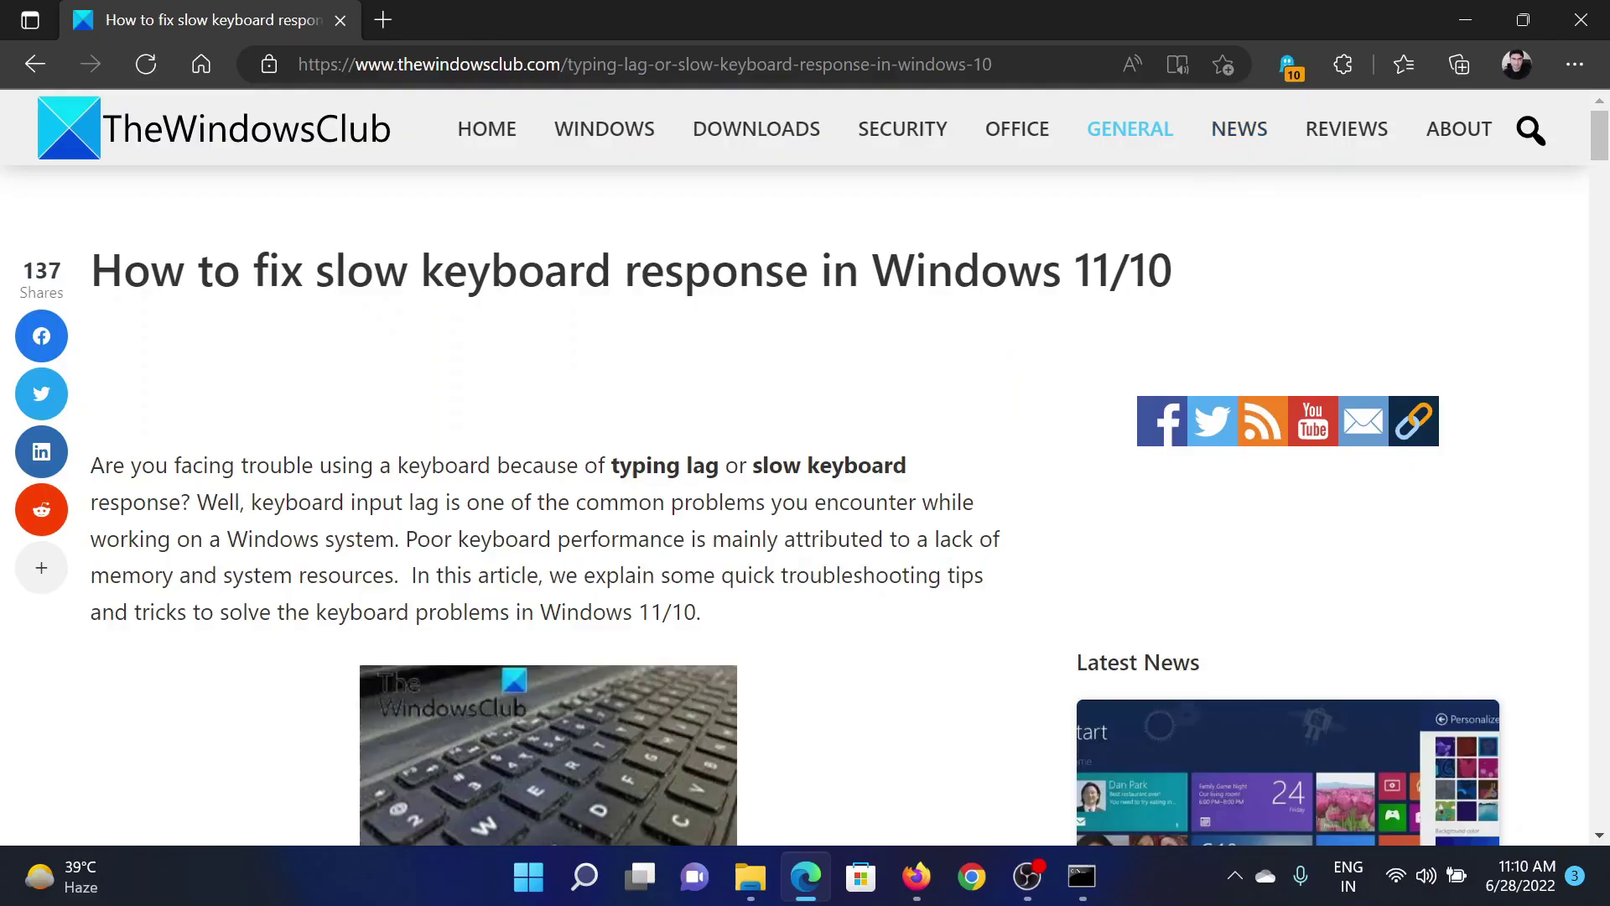
# Step: Highlight the article title and first listed fix, then launch 'control panel' from Run
pyautogui.moveTo(315, 269); pyautogui.dragTo(808, 270)
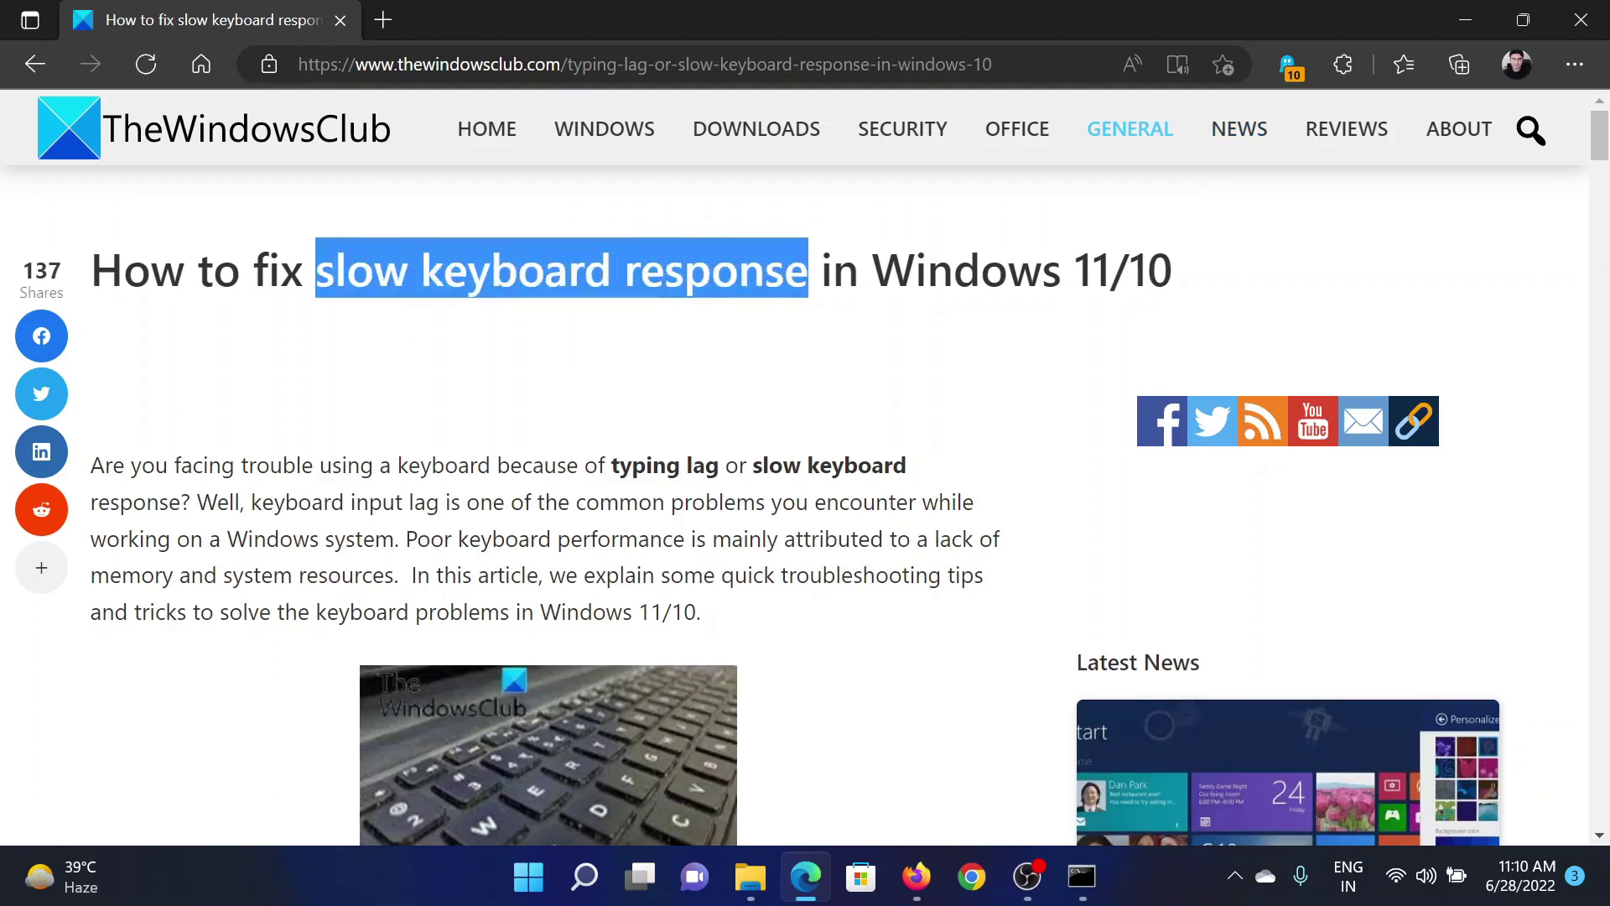
pyautogui.click(768, 373)
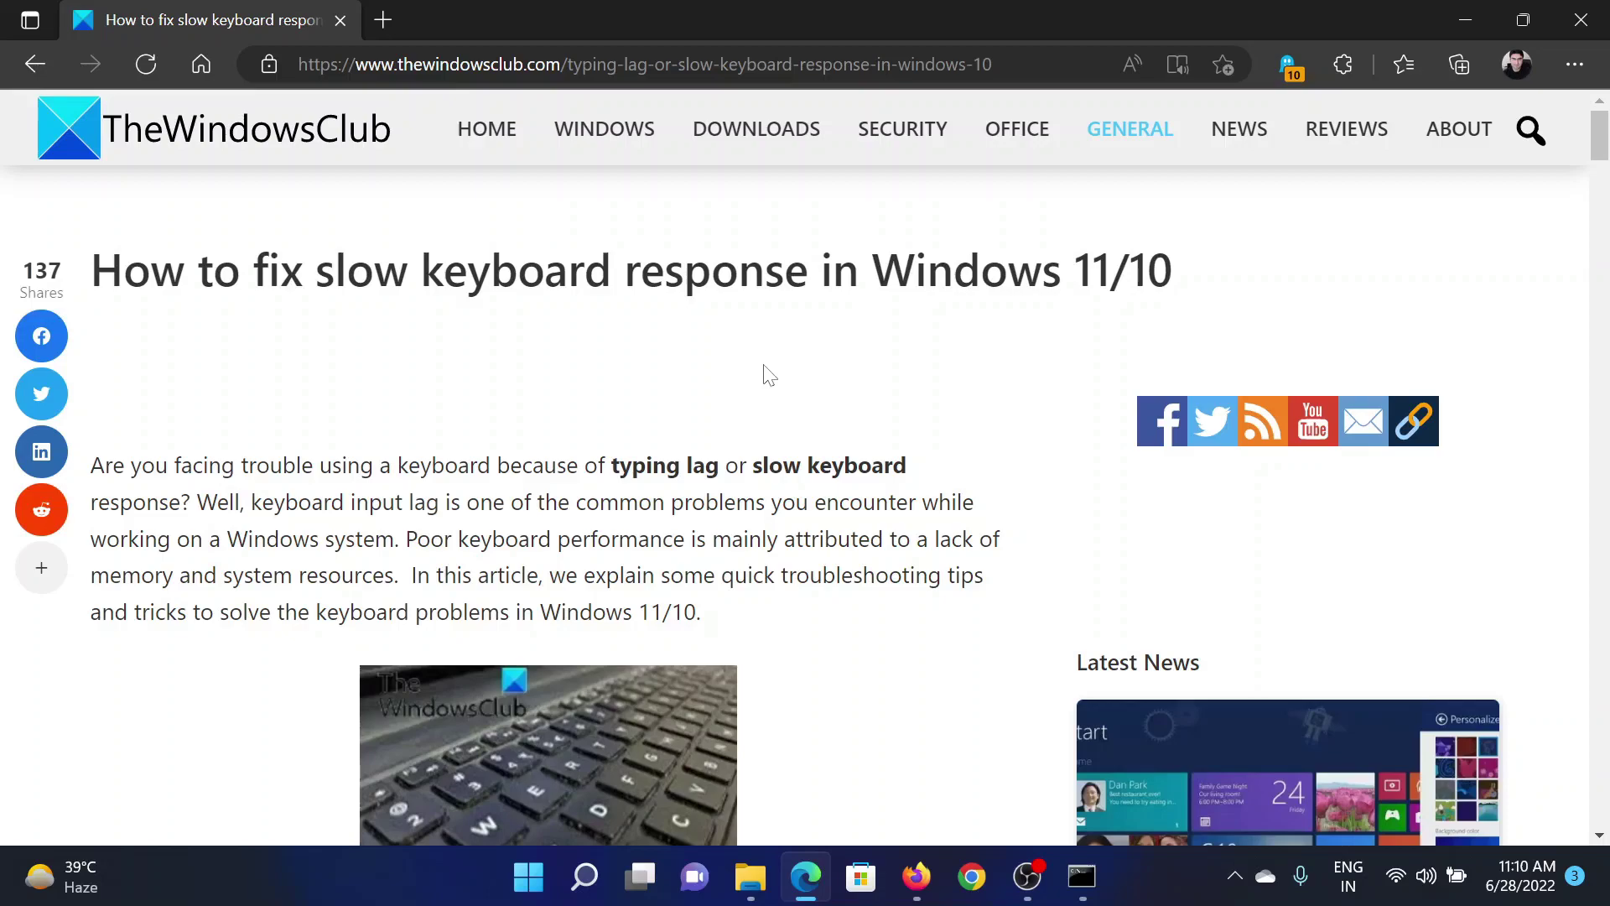
pyautogui.scroll(-5, 767, 374)
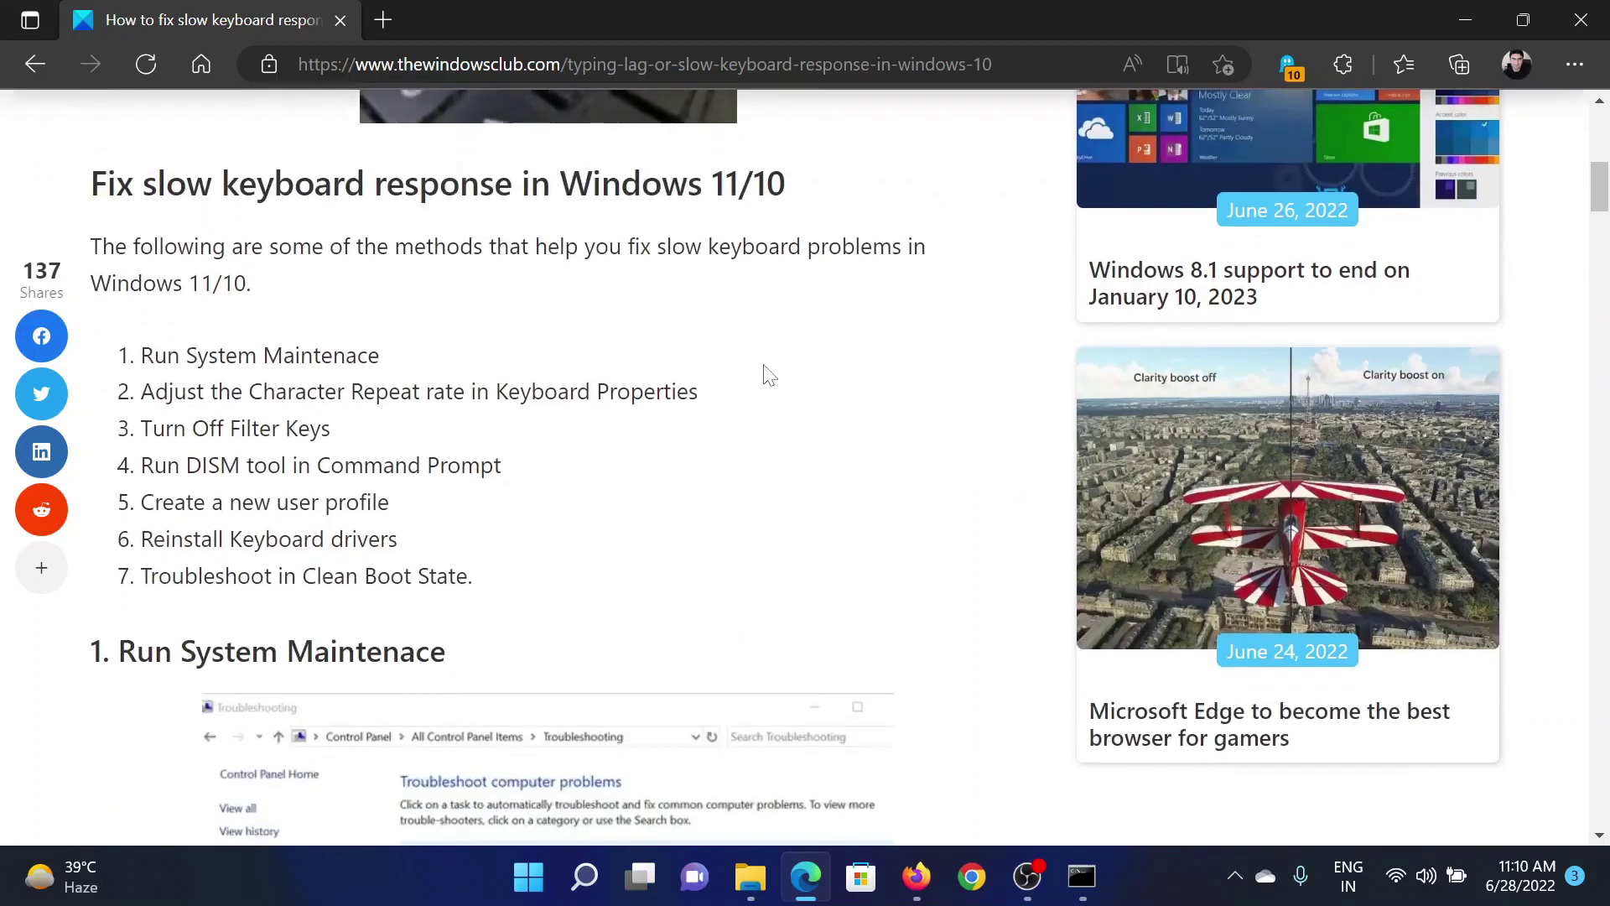
pyautogui.scroll(-1, 768, 373)
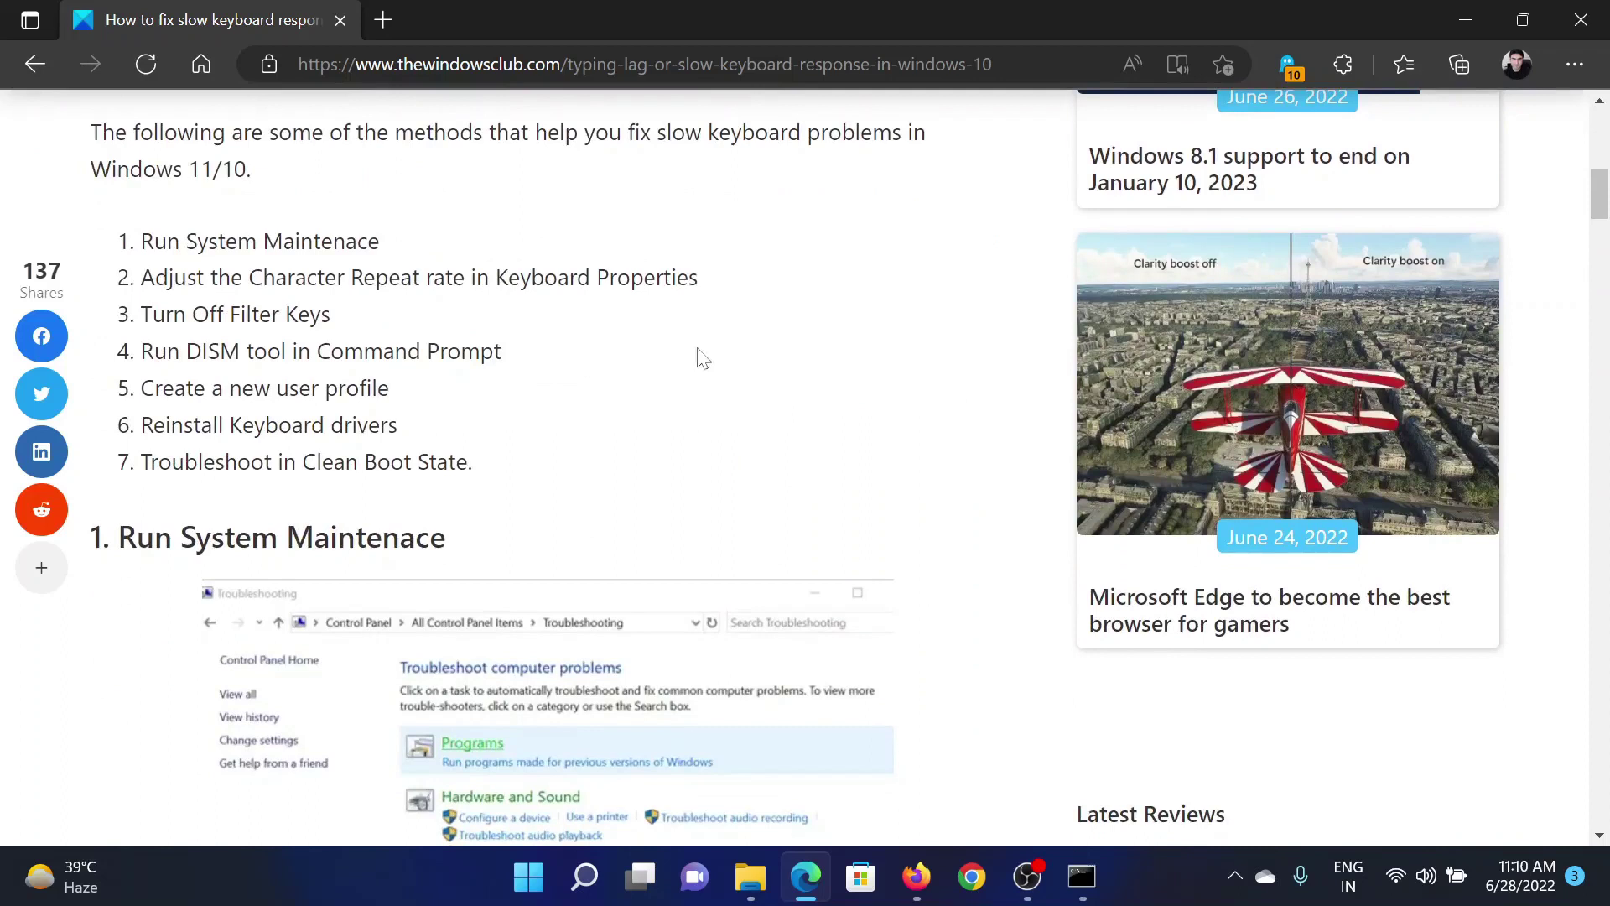
pyautogui.moveTo(141, 240); pyautogui.dragTo(379, 241)
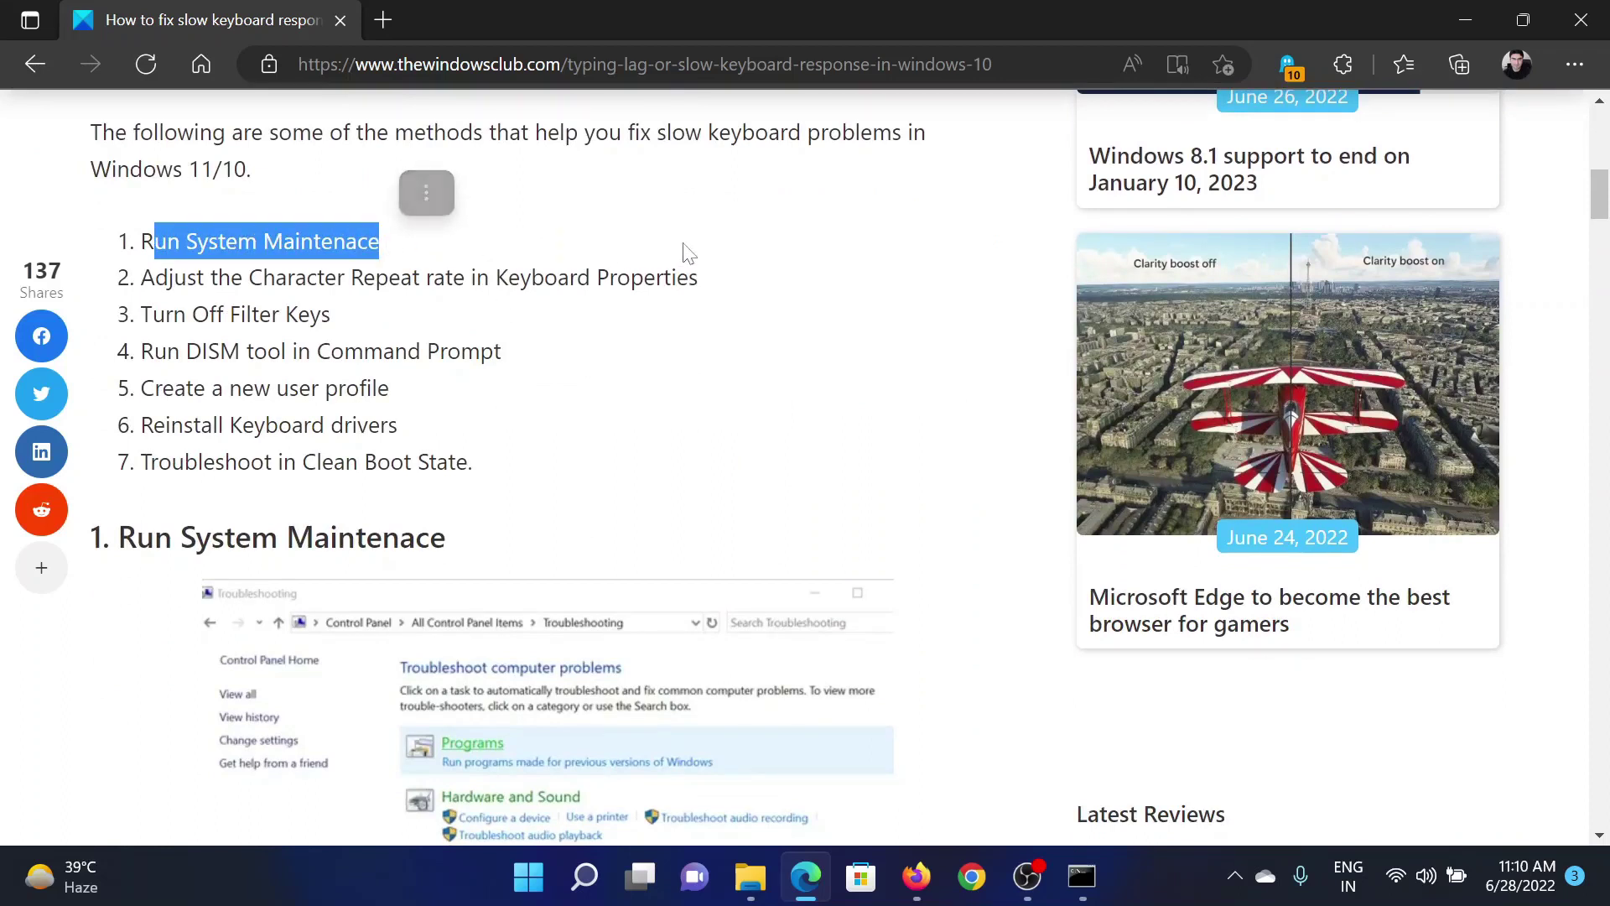
pyautogui.click(704, 257)
pyautogui.press('super+r')
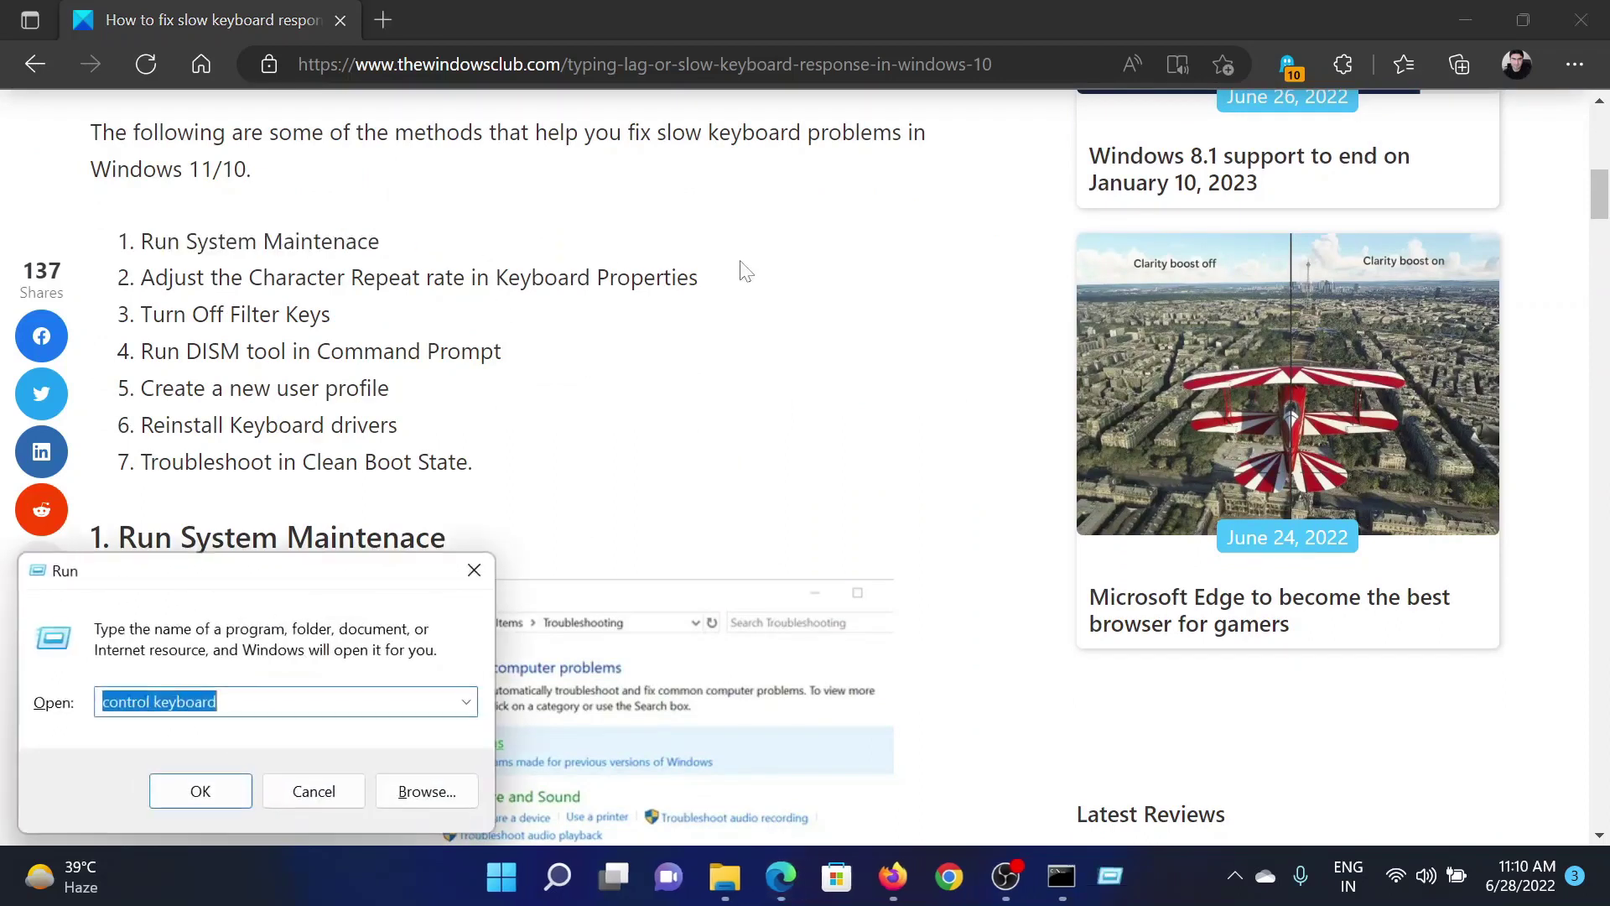
pyautogui.write('c')
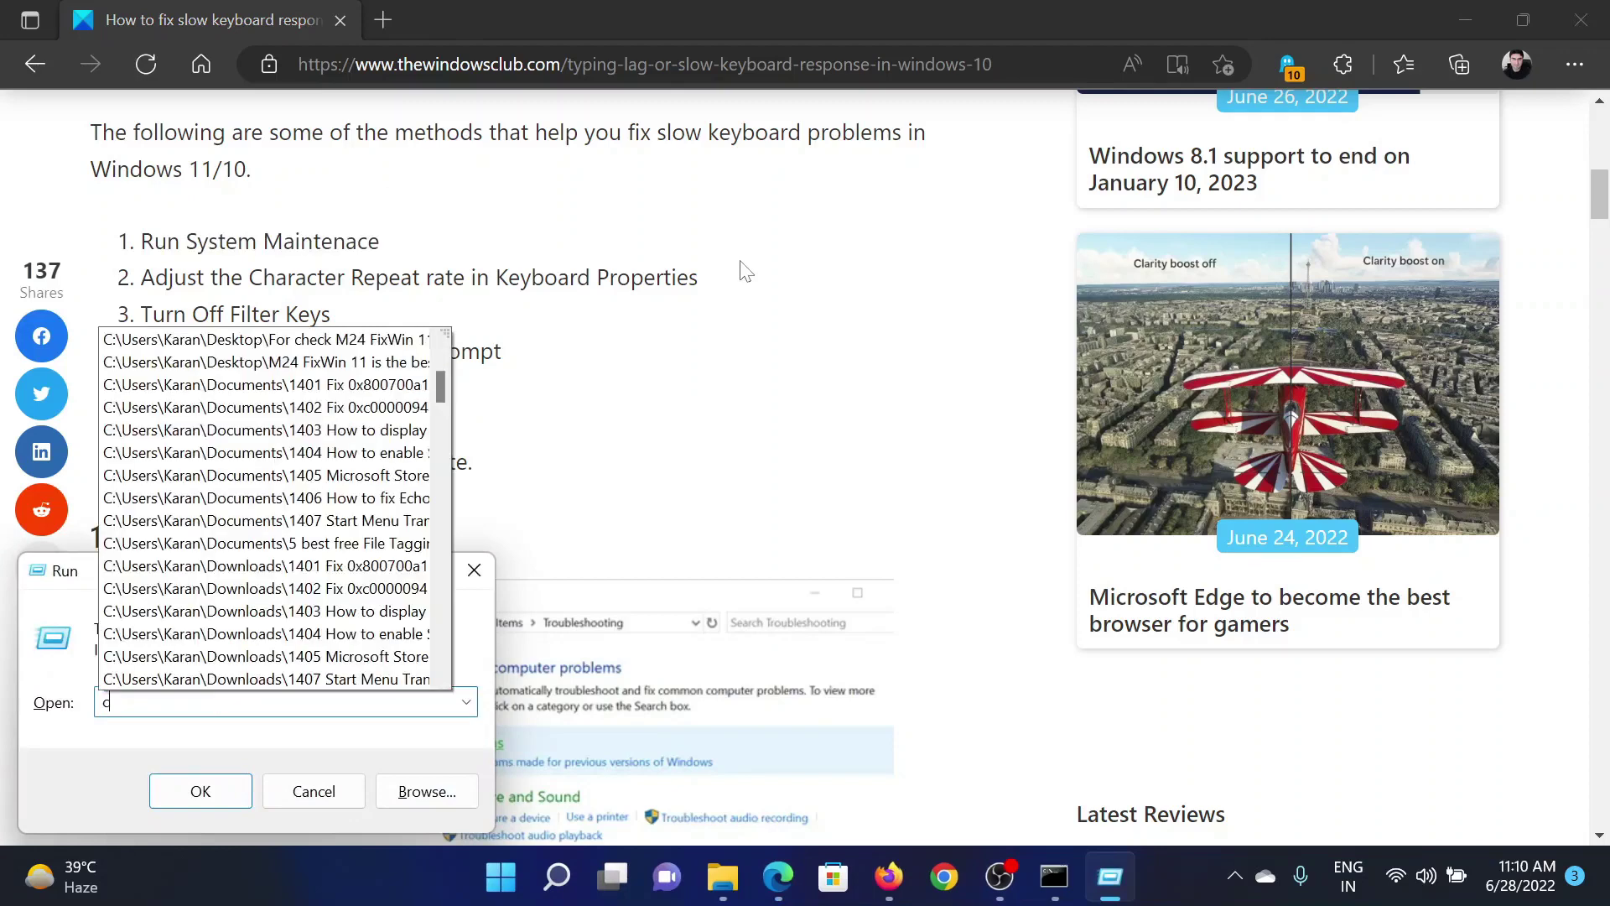
pyautogui.write('ontr')
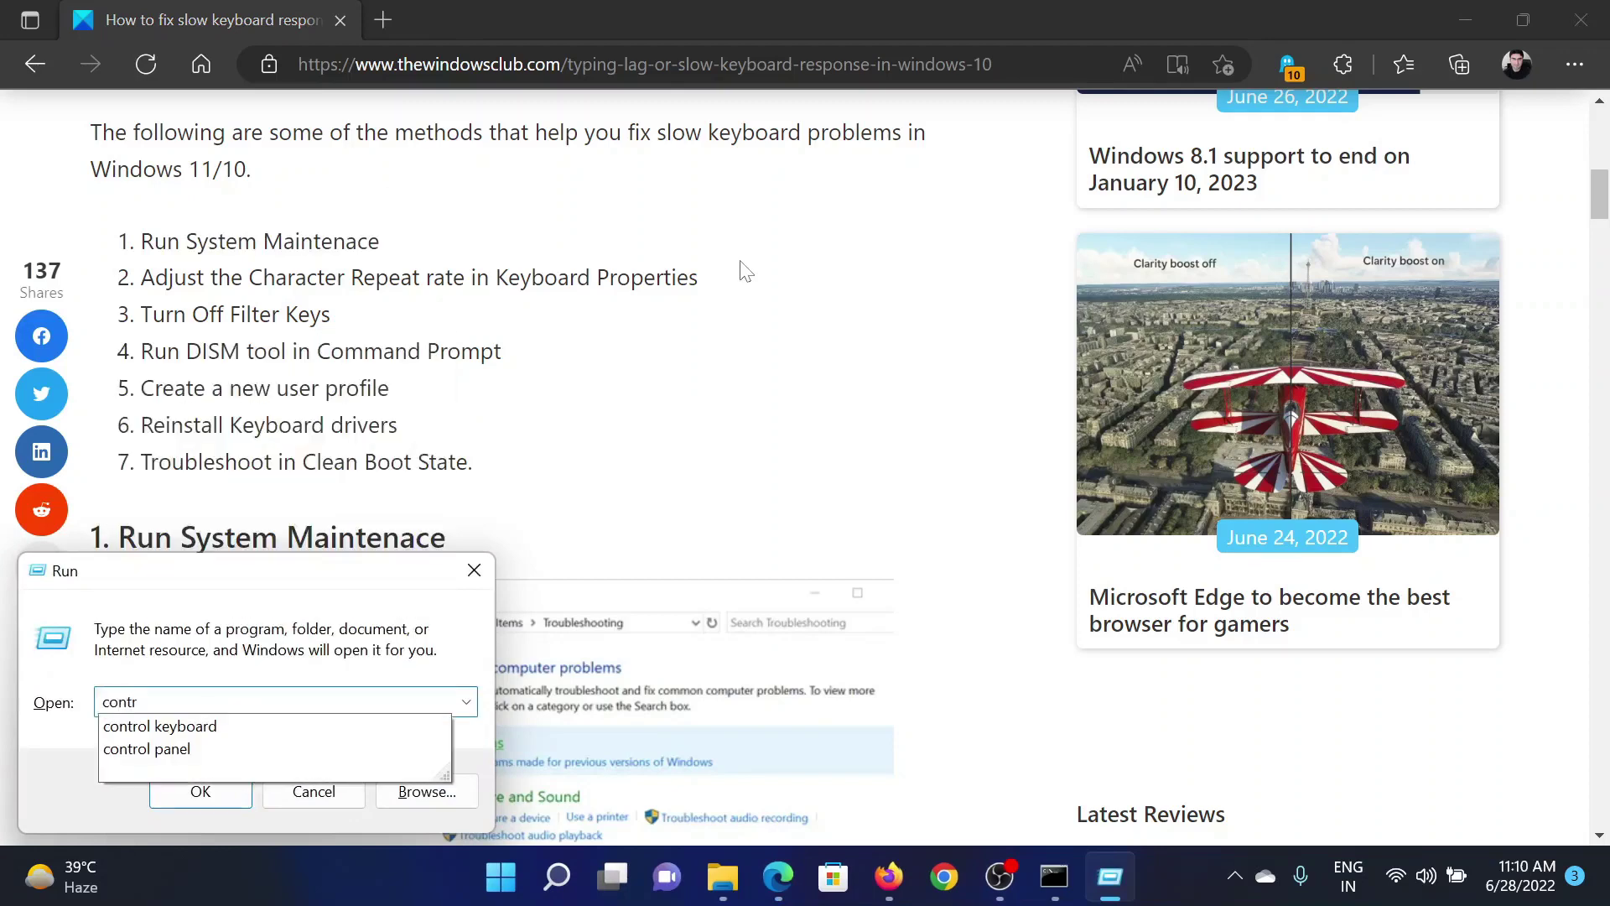
pyautogui.press('Down')
pyautogui.press('Down')
# Step: Expand Maintenance under System and Security > Security and Maintenance to review automatic maintenance
pyautogui.press('Return')
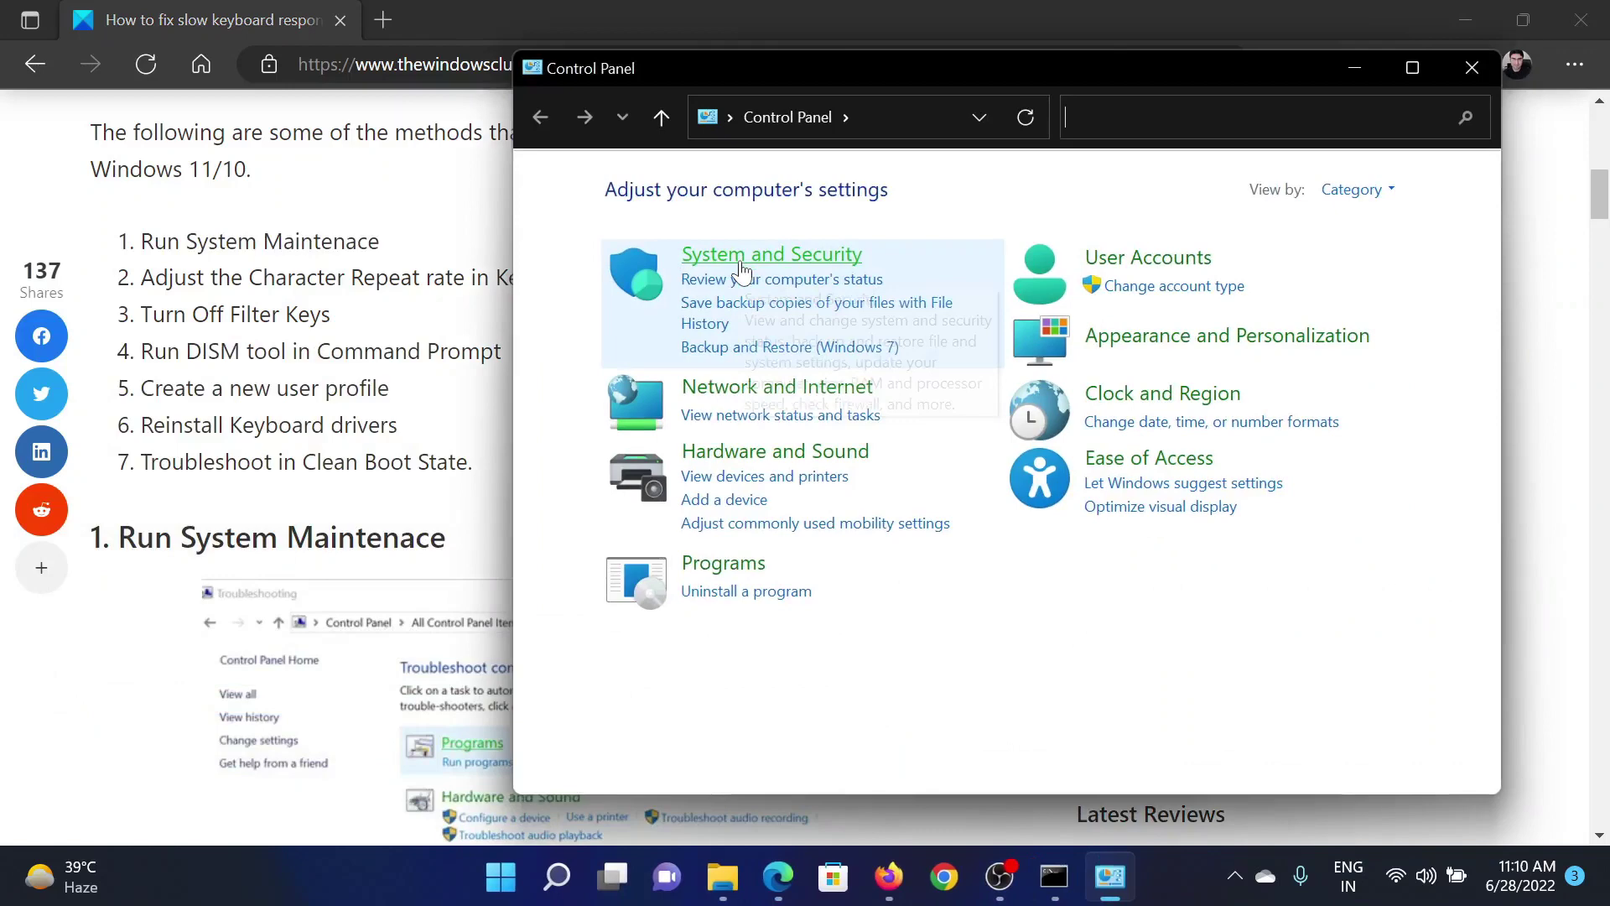
pyautogui.click(741, 267)
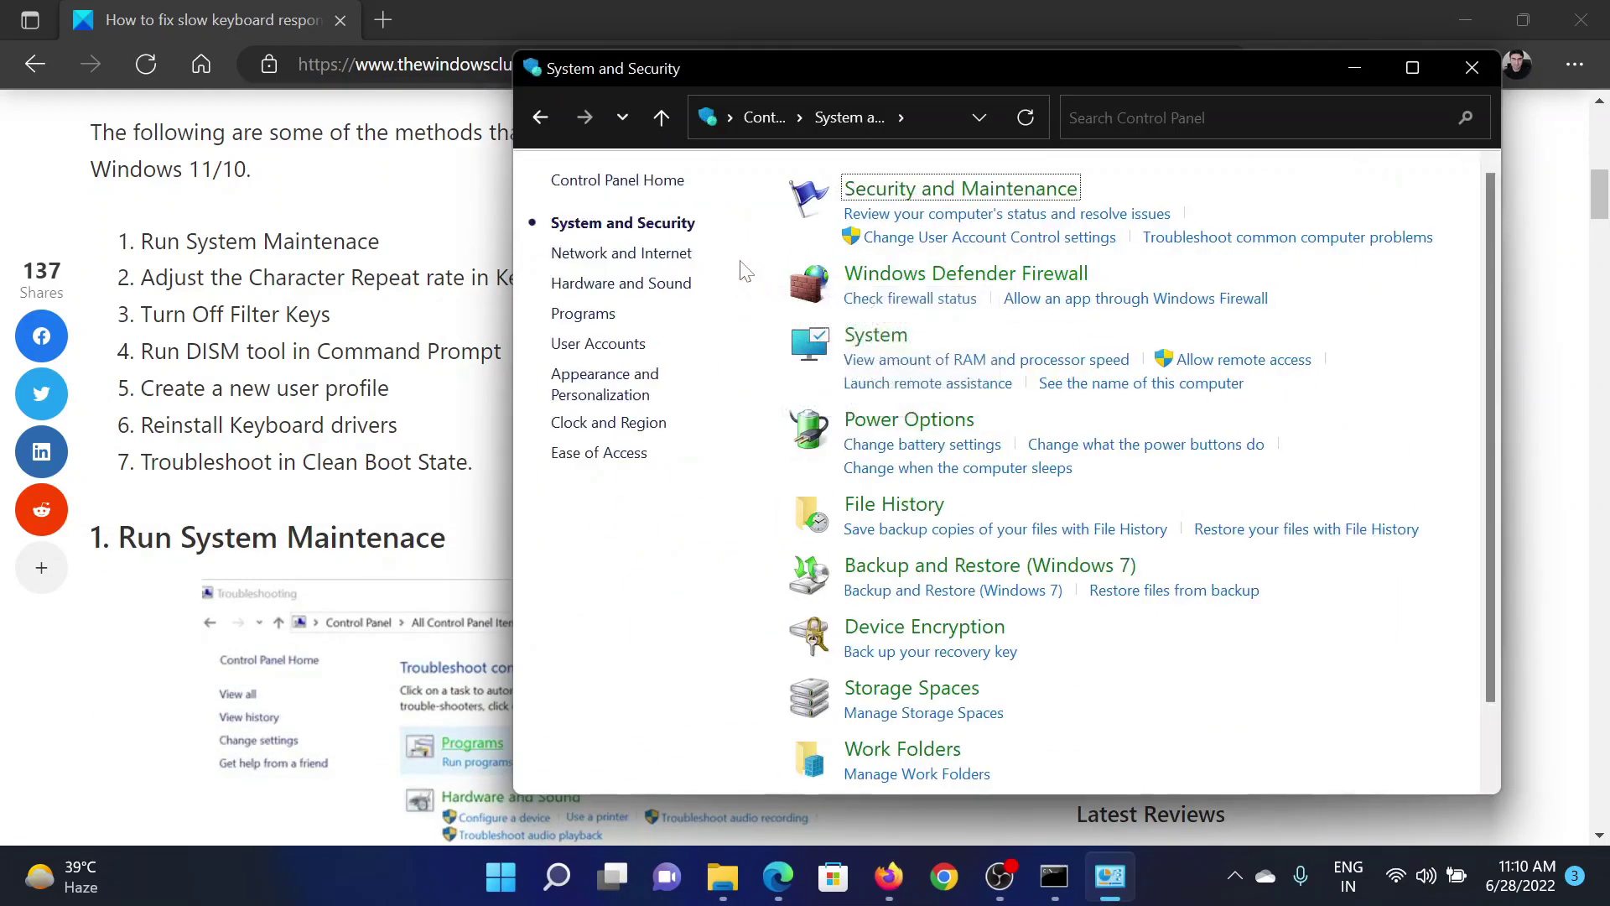
pyautogui.click(902, 198)
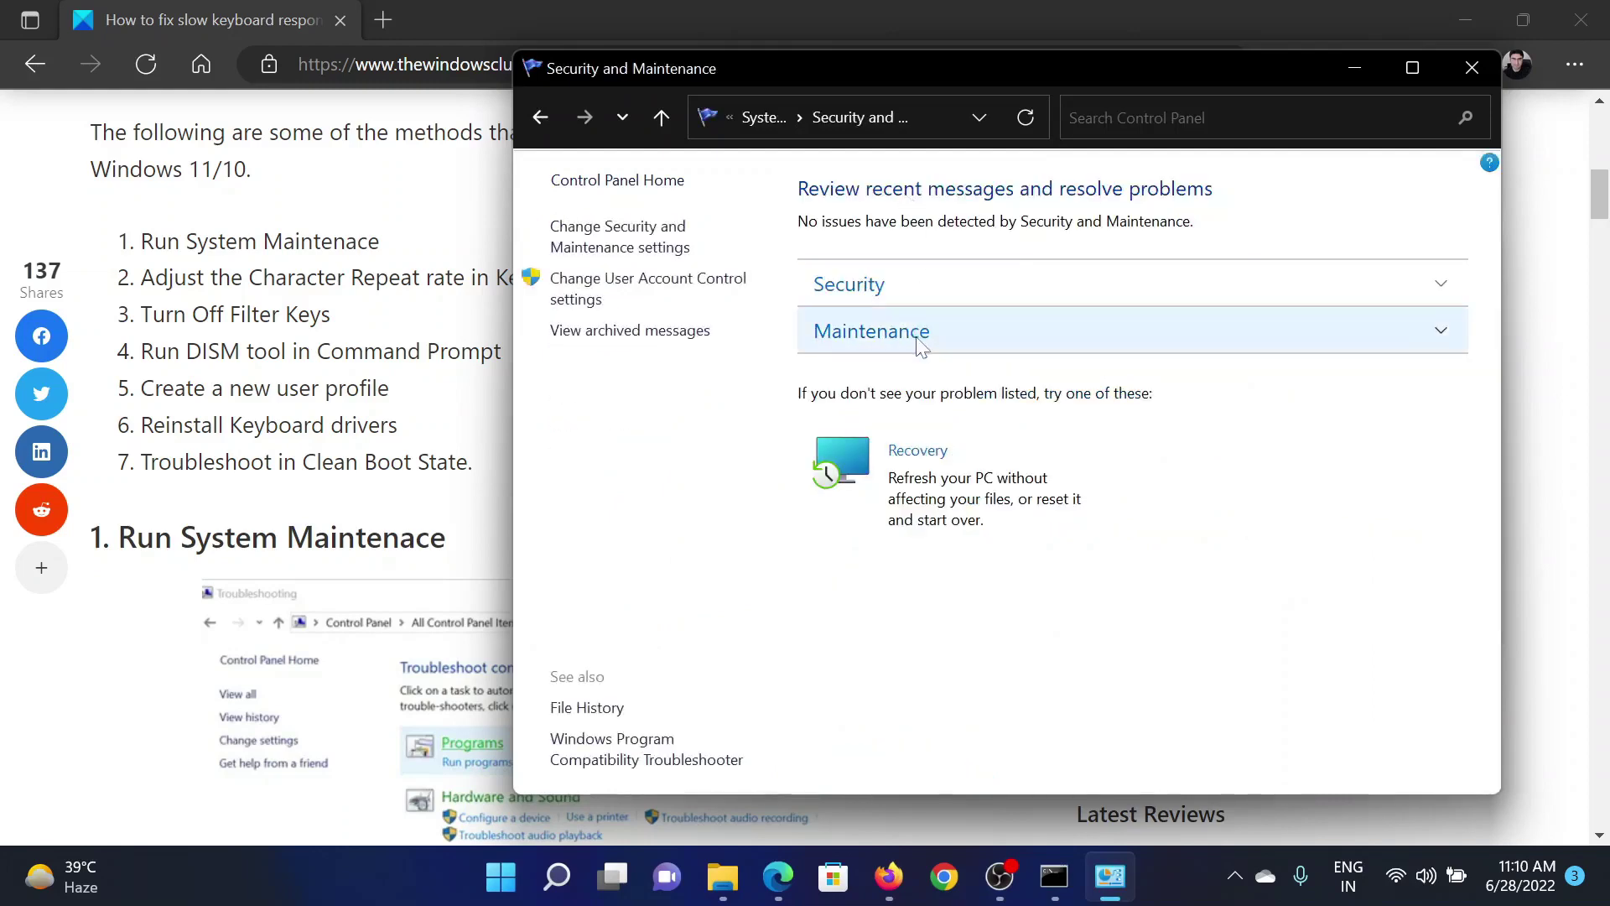
pyautogui.click(919, 340)
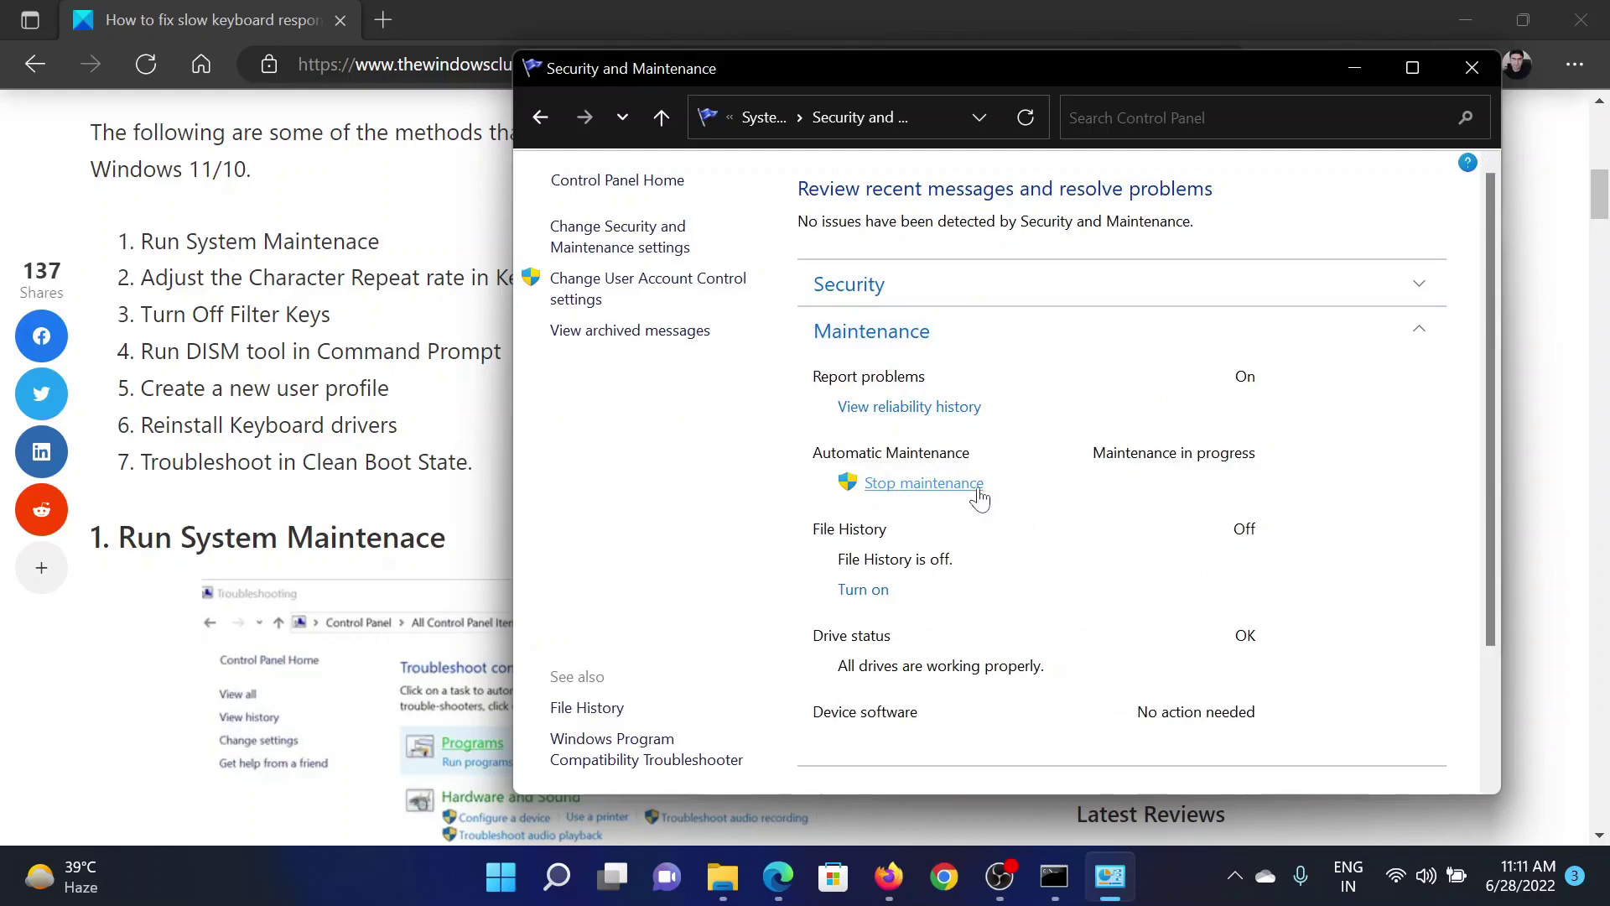
# Step: Close Control Panel and highlight the article's character repeat rate fix
pyautogui.click(1473, 68)
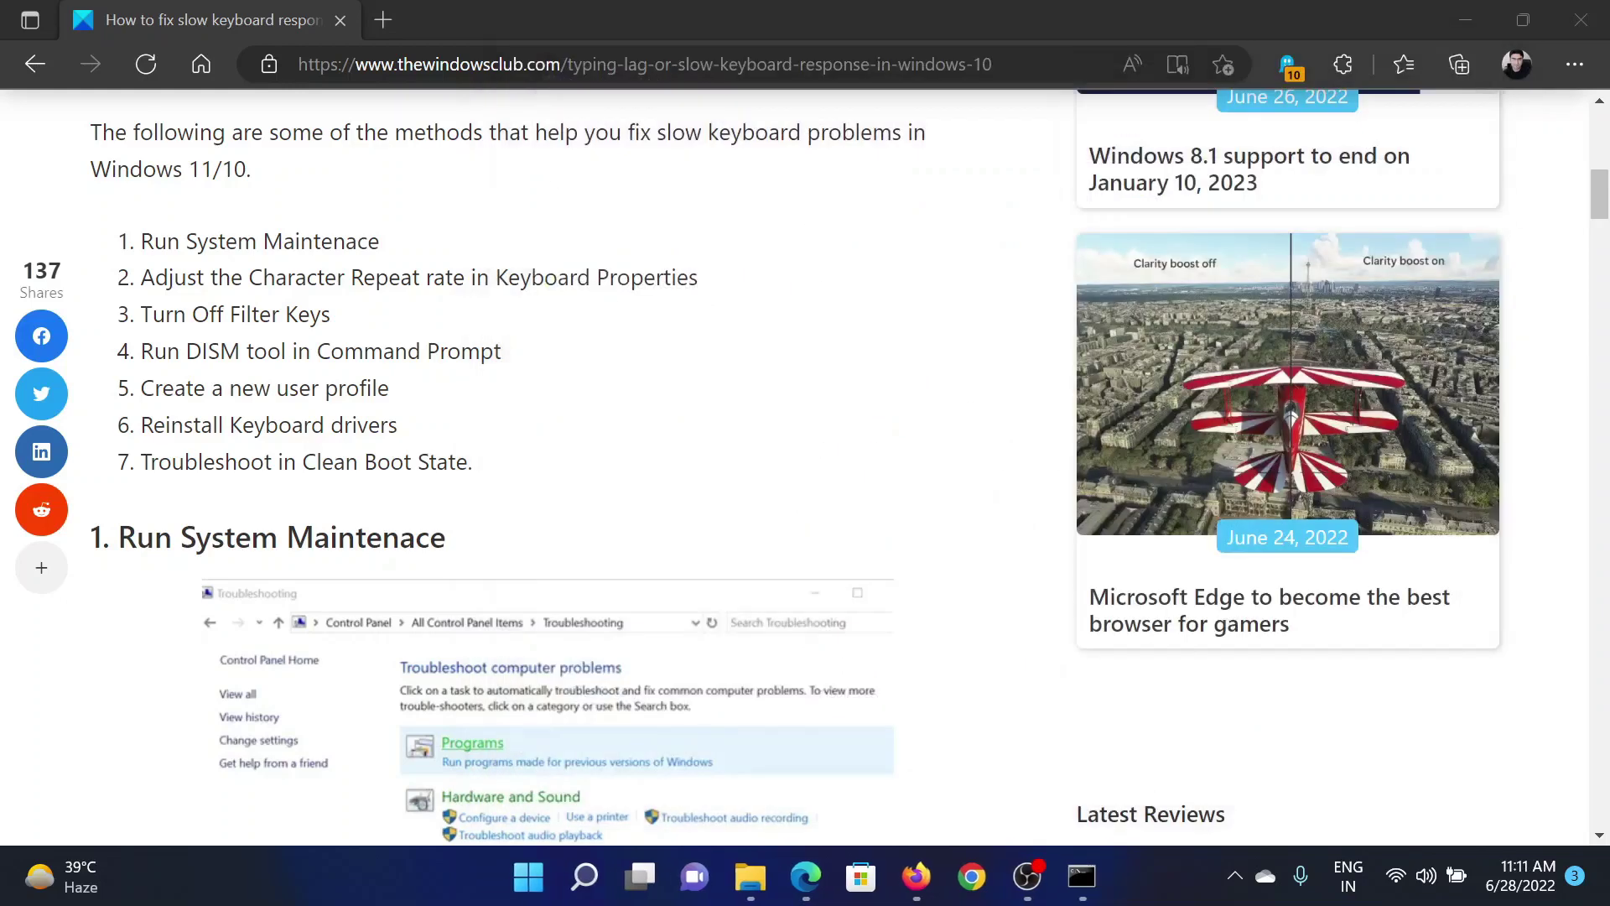
pyautogui.moveTo(169, 278); pyautogui.dragTo(639, 305)
pyautogui.click(638, 383)
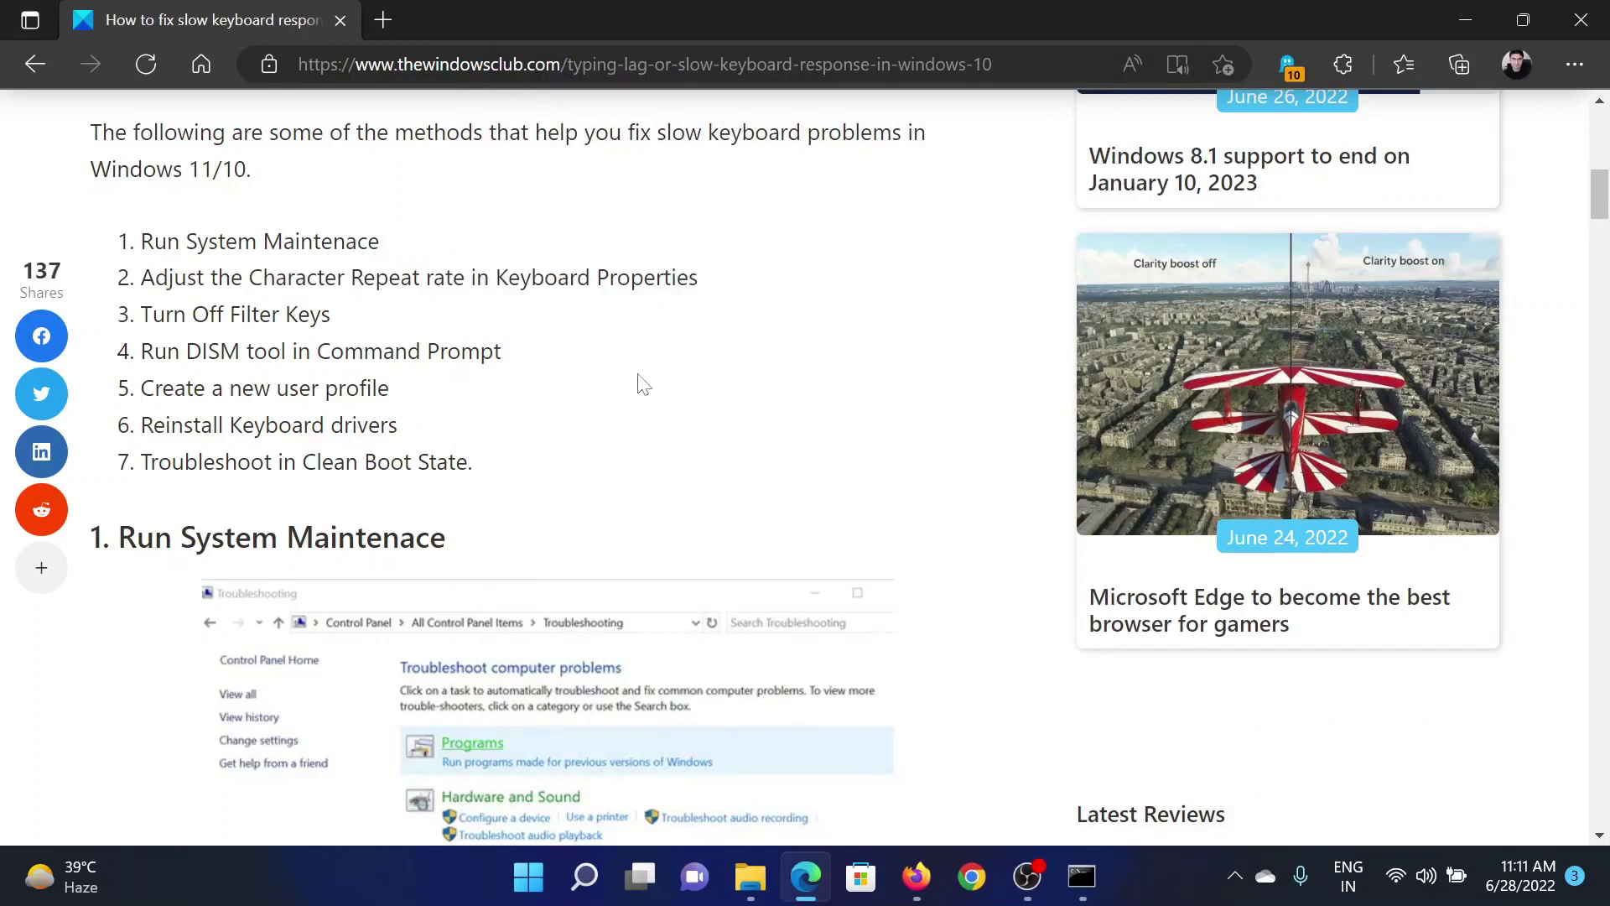
# Step: Launch 'control keyboard' from the Run dialog to reach Keyboard Properties
pyautogui.press('super+r')
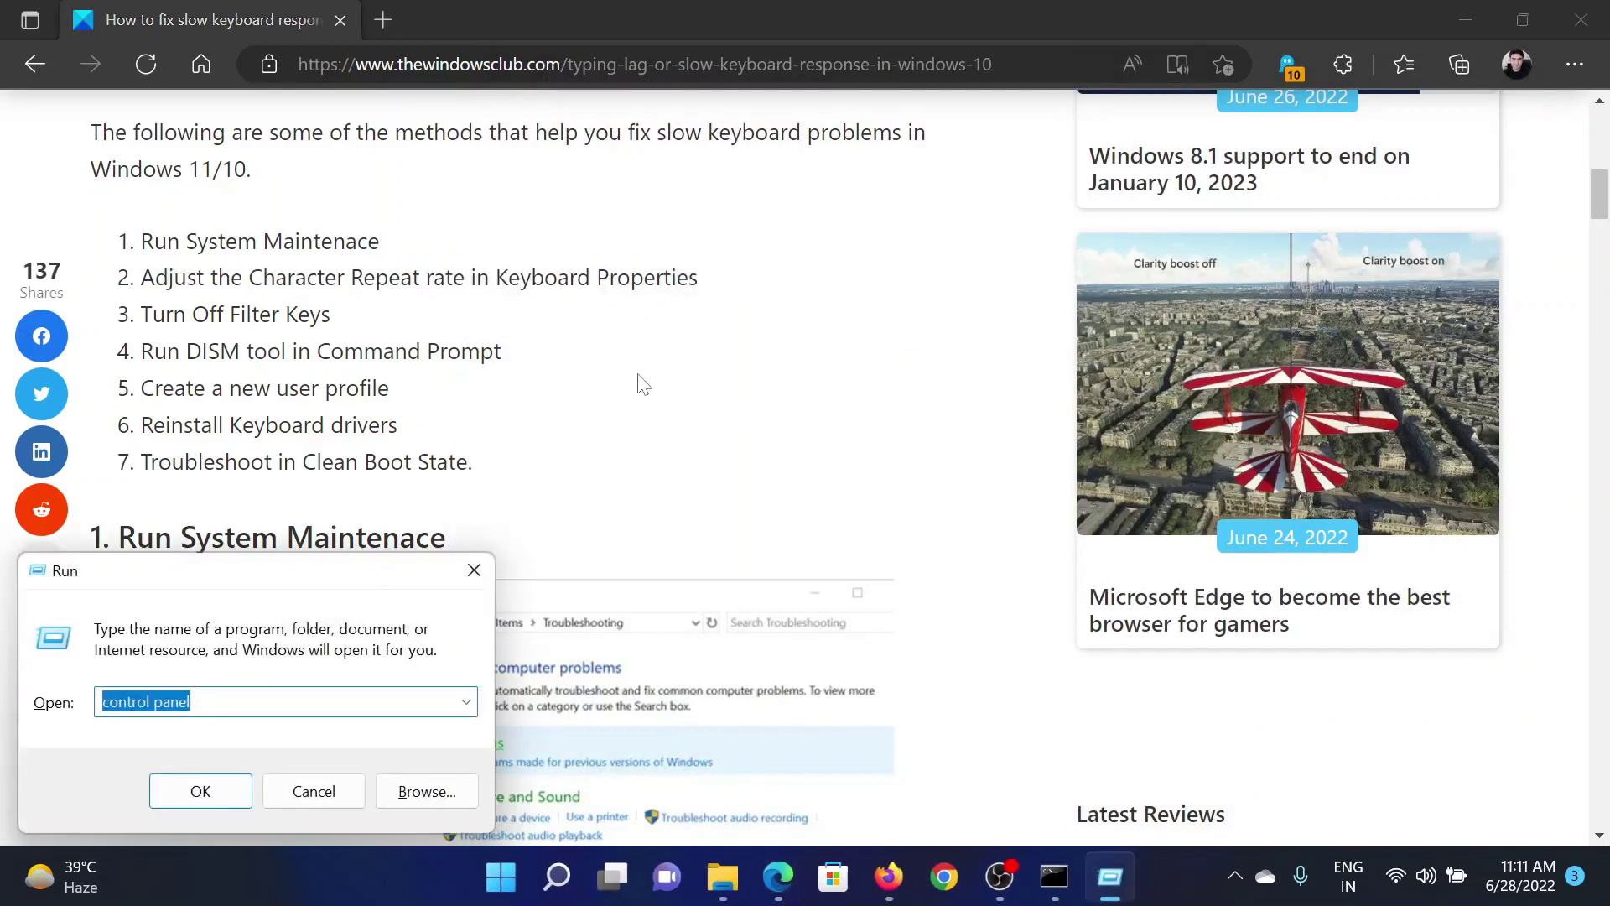
pyautogui.press('Right')
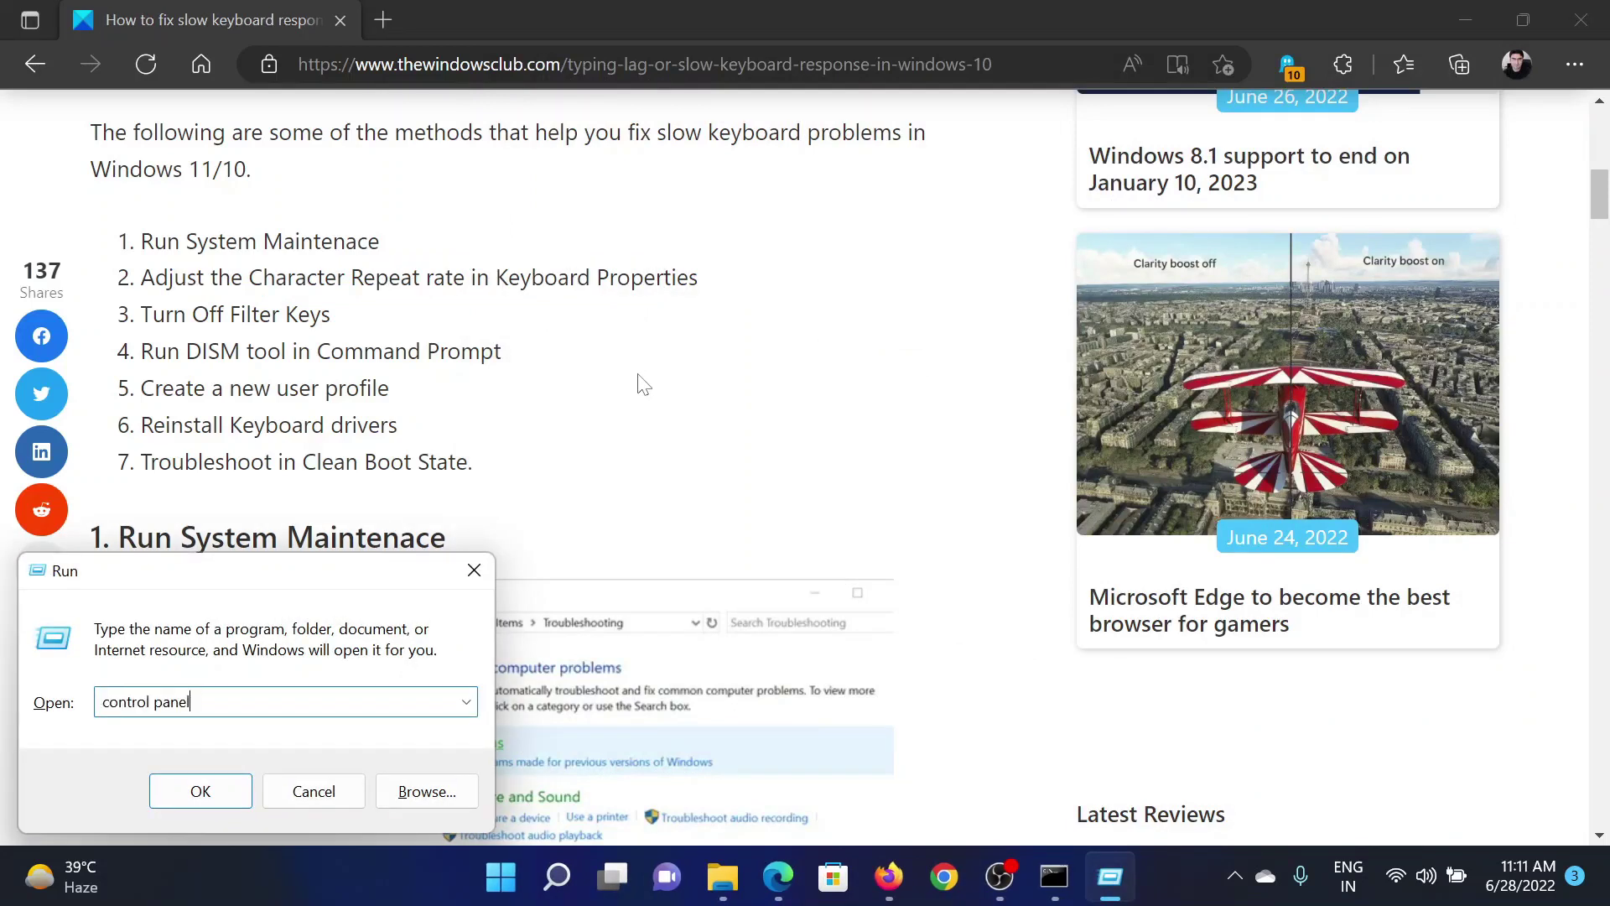
pyautogui.press('BackSpace')
pyautogui.press('BackSpace')
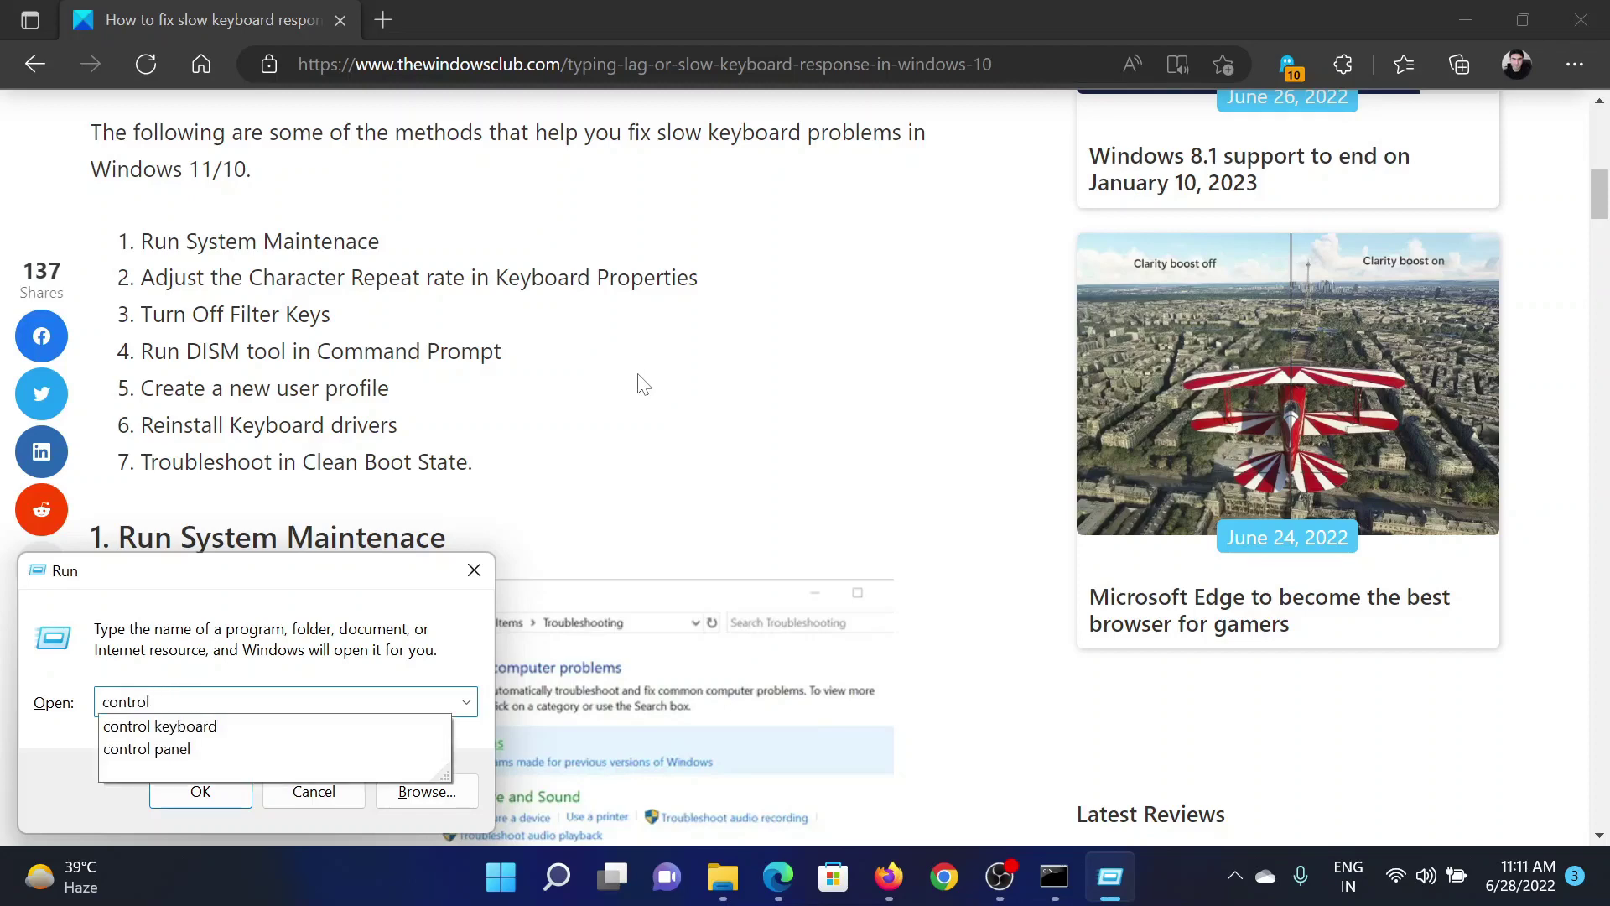
pyautogui.press('Down')
pyautogui.press('Return')
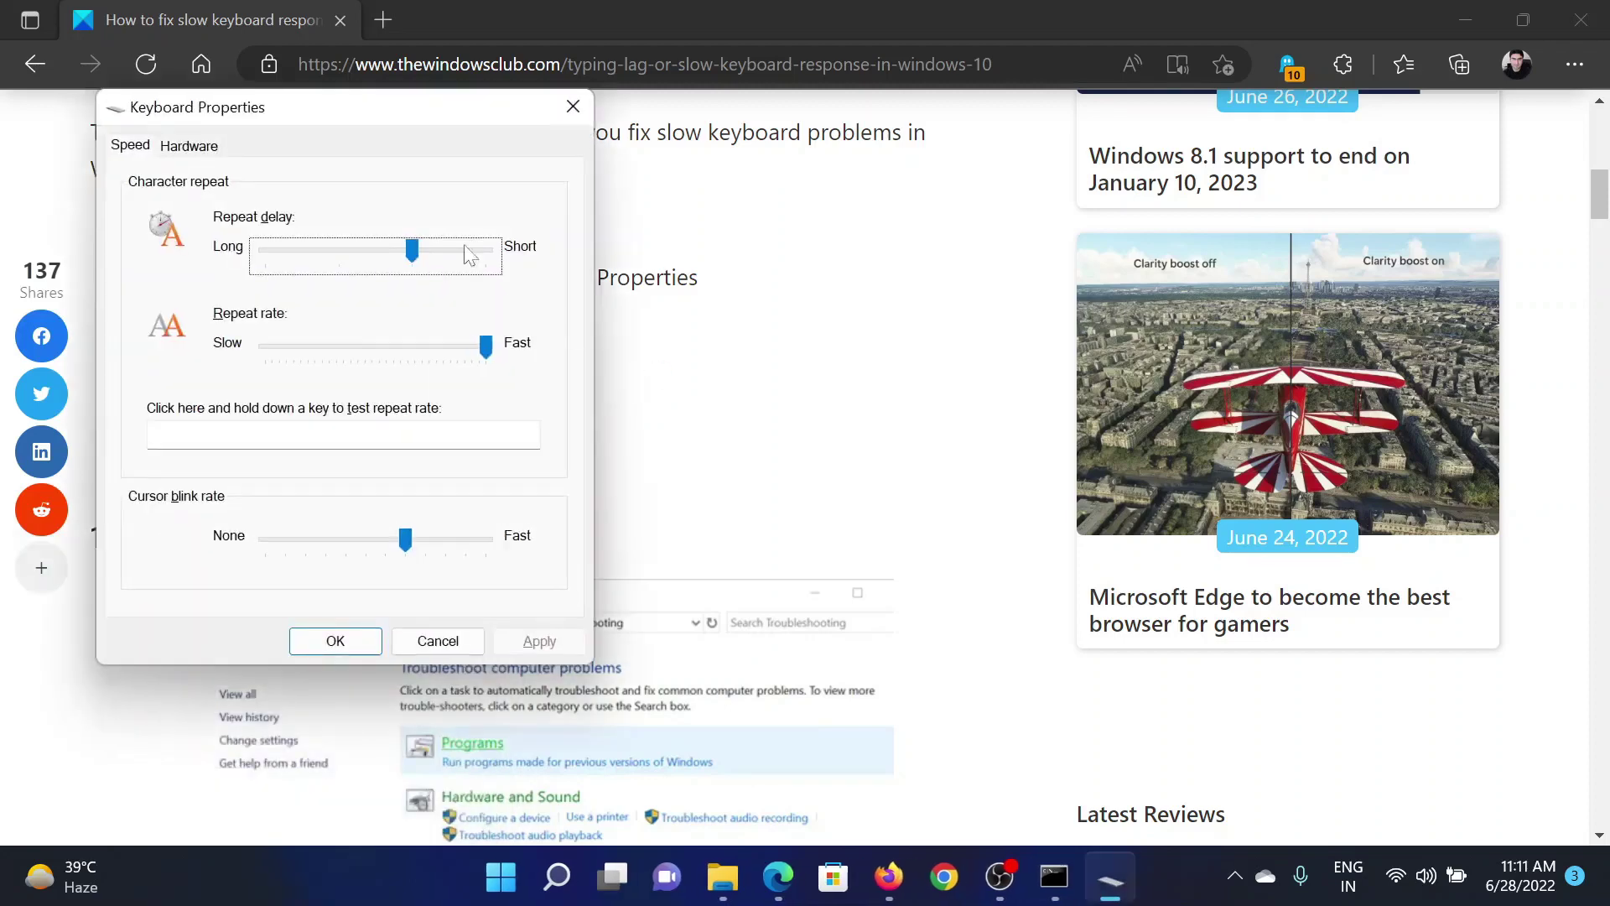
# Step: Set the Speed tab's Repeat rate slider to fastest, apply it, and close Keyboard Properties
pyautogui.click(131, 149)
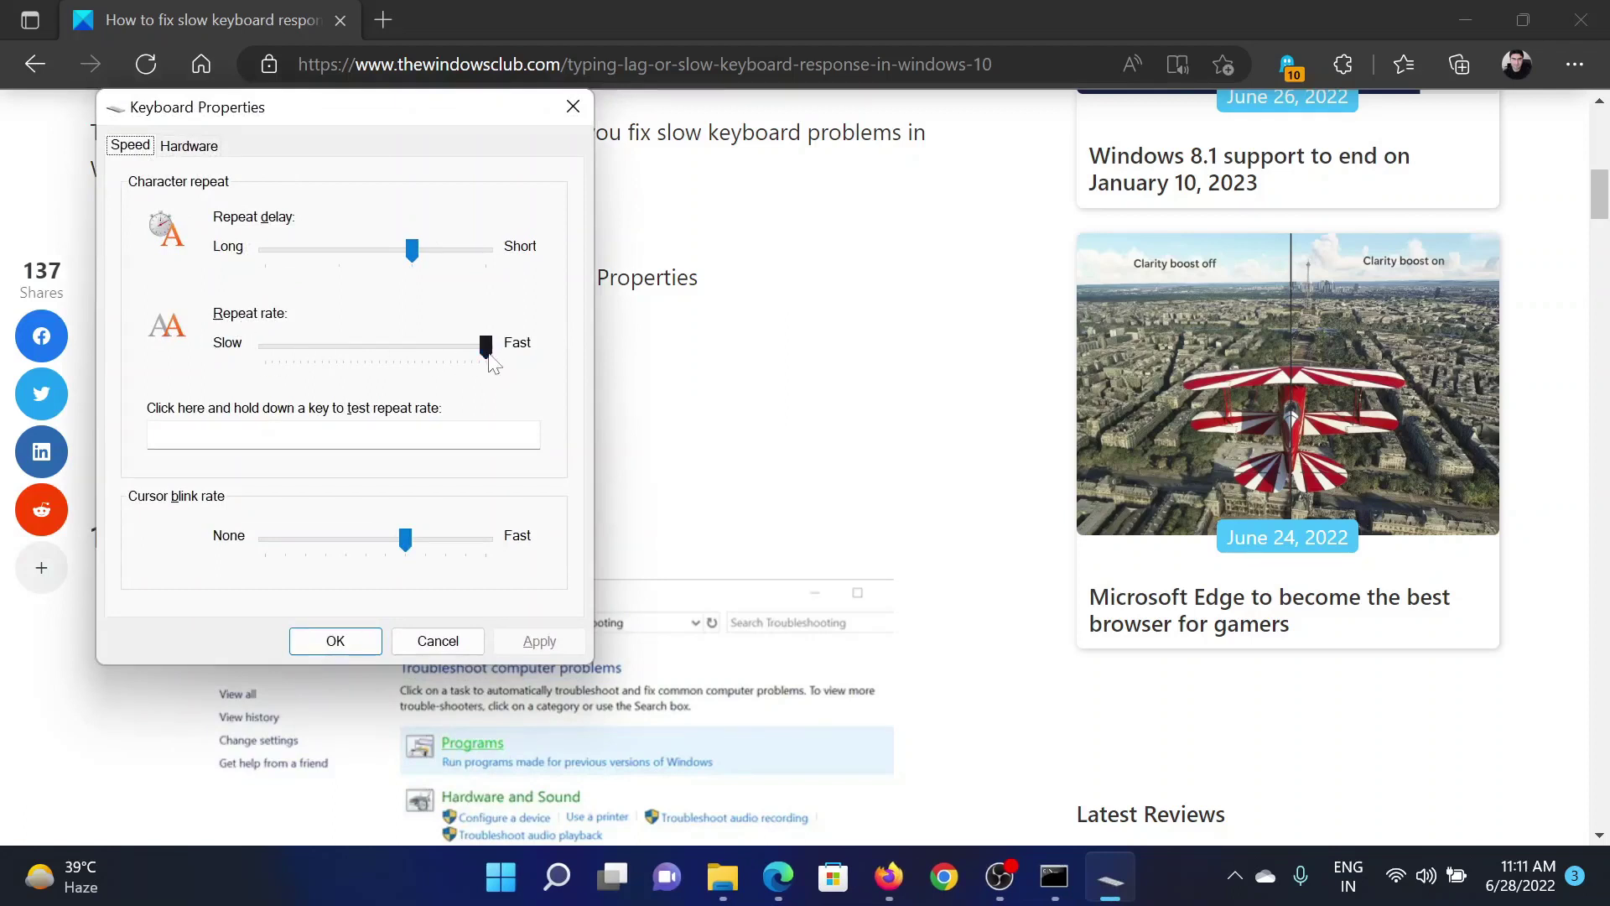
pyautogui.moveTo(487, 356); pyautogui.dragTo(505, 332)
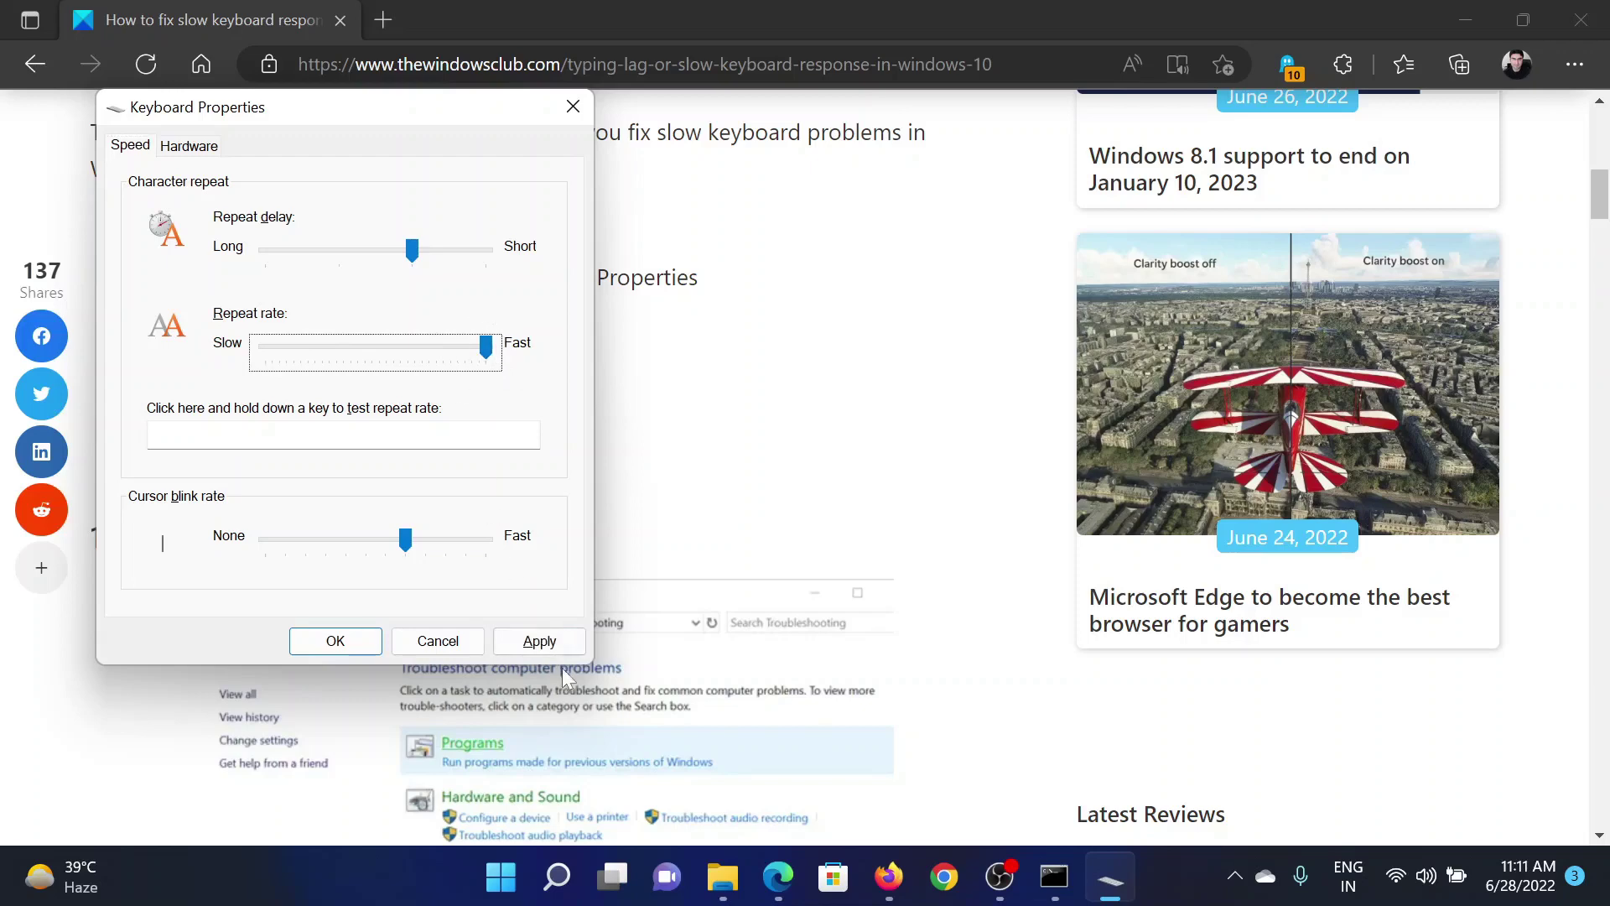
pyautogui.click(540, 640)
pyautogui.click(335, 640)
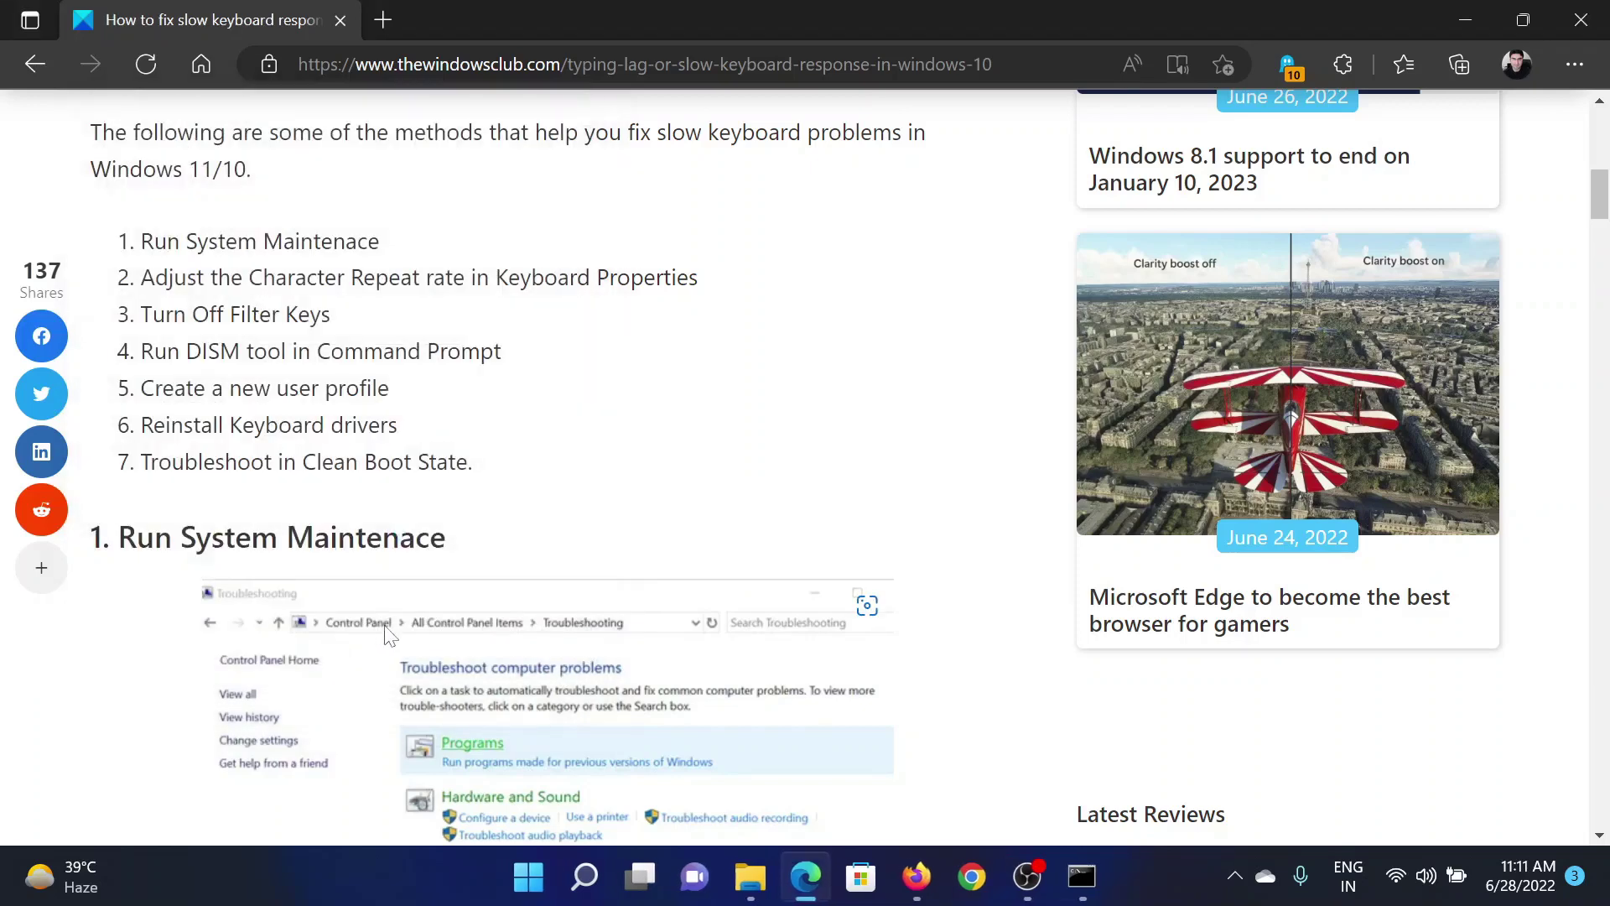
pyautogui.scroll(-1, 334, 650)
pyautogui.scroll(1, 334, 650)
# Step: Highlight the article's Turn Off Filter Keys tip and bring up the Start button's context menu
pyautogui.moveTo(165, 313); pyautogui.dragTo(314, 314)
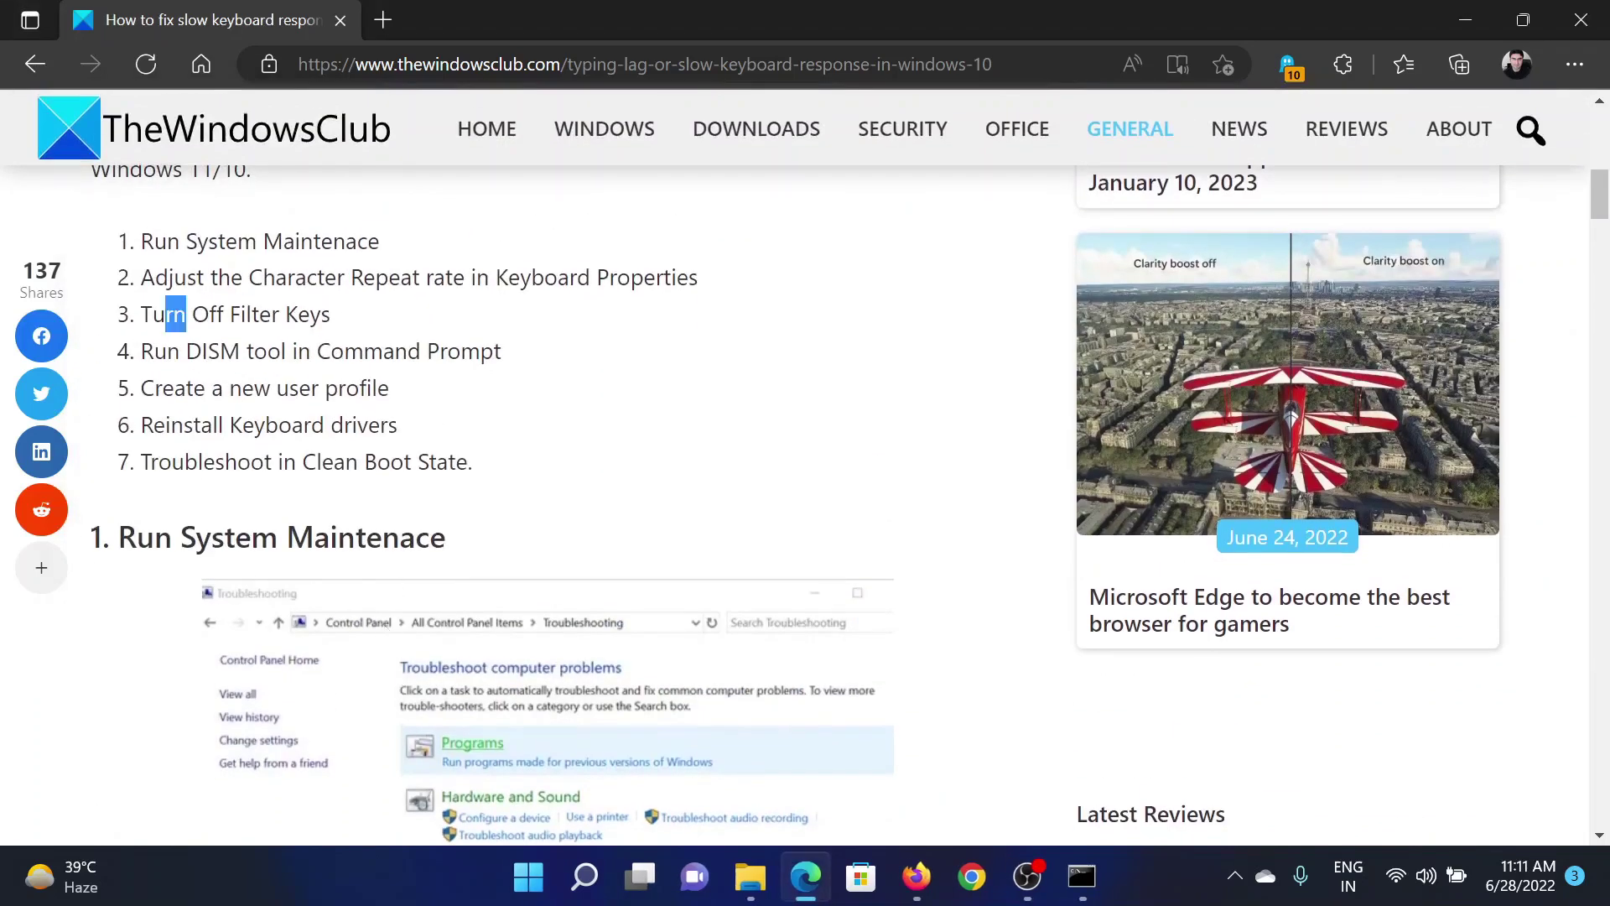
pyautogui.click(314, 313)
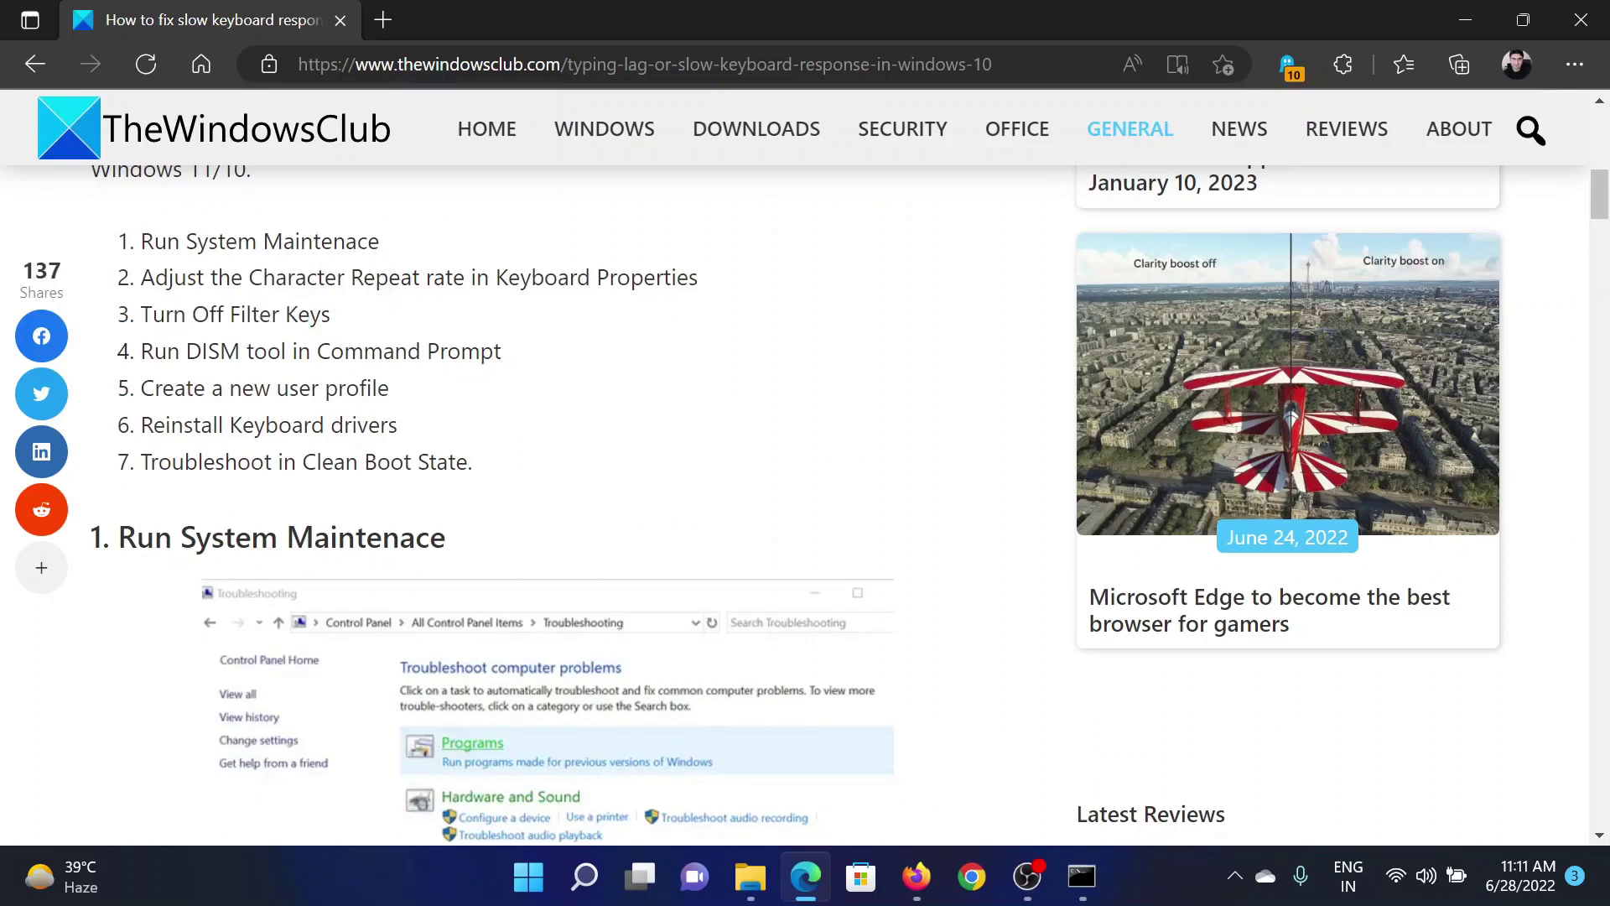
pyautogui.rightClick(523, 874)
# Step: Confirm Filter keys is Off in Settings > Accessibility > Keyboard, then return to Edge
pyautogui.click(495, 618)
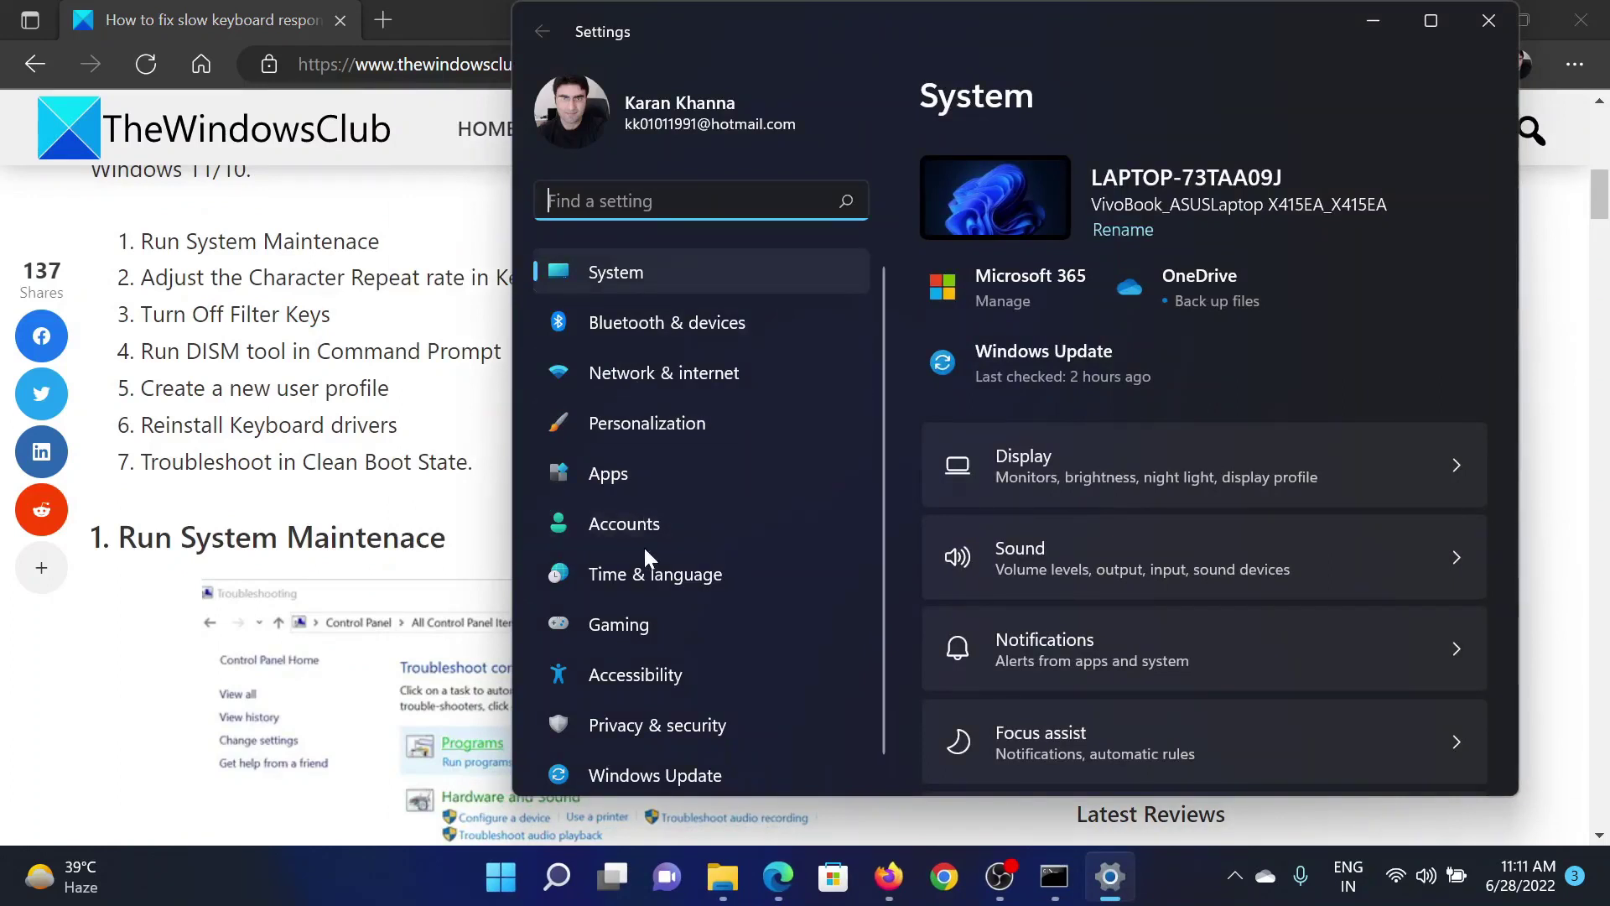
pyautogui.click(644, 680)
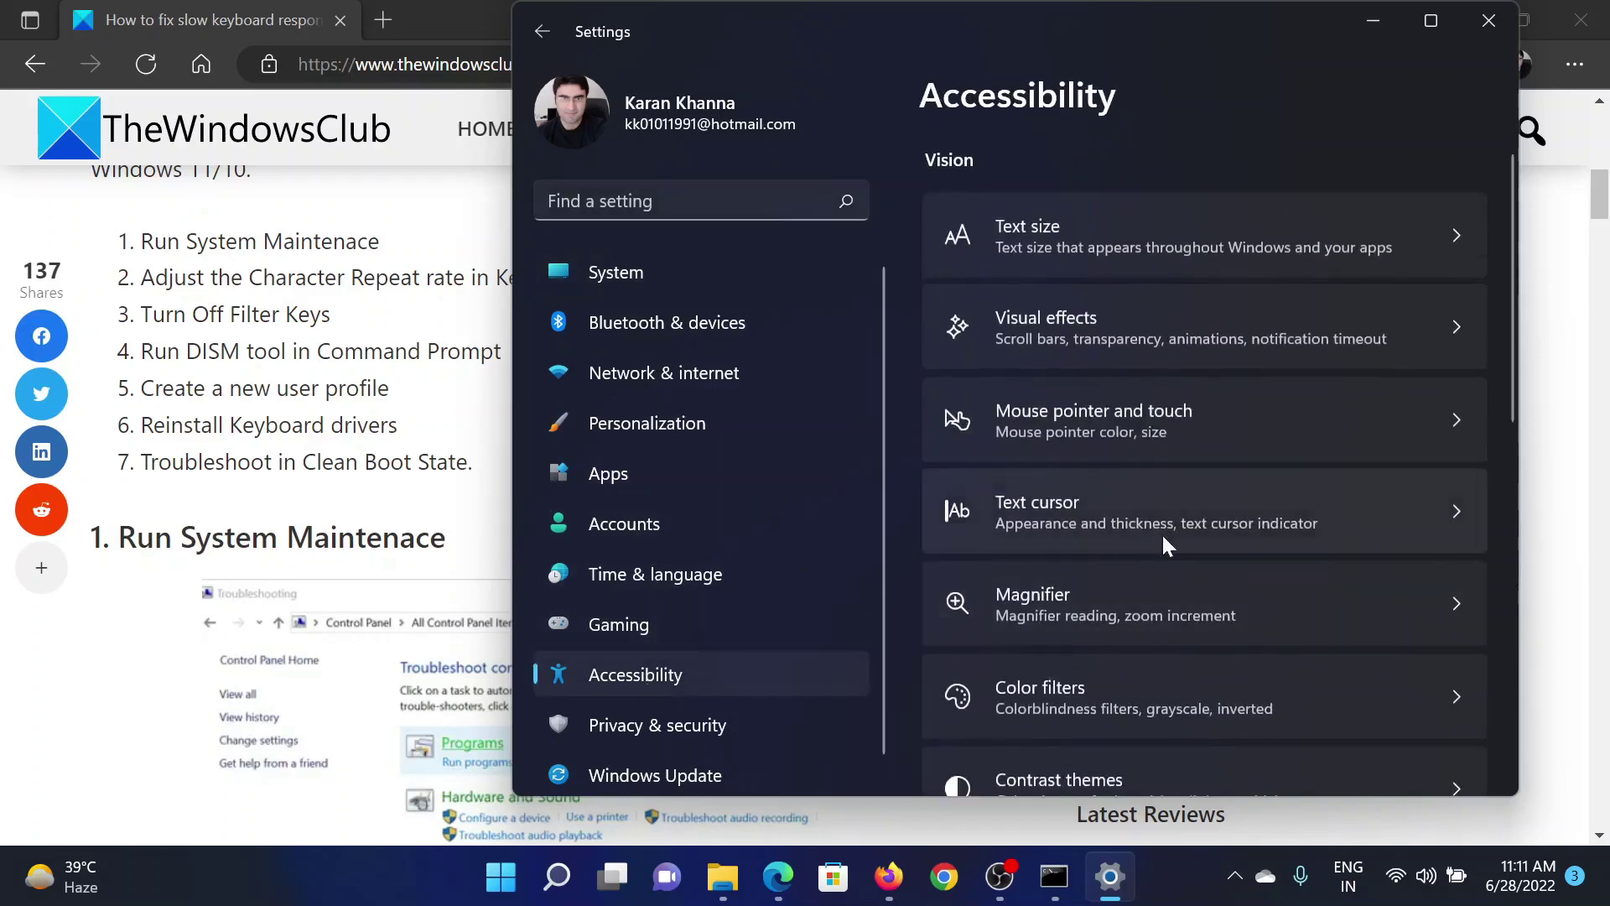
pyautogui.scroll(-5, 1186, 646)
pyautogui.click(1185, 659)
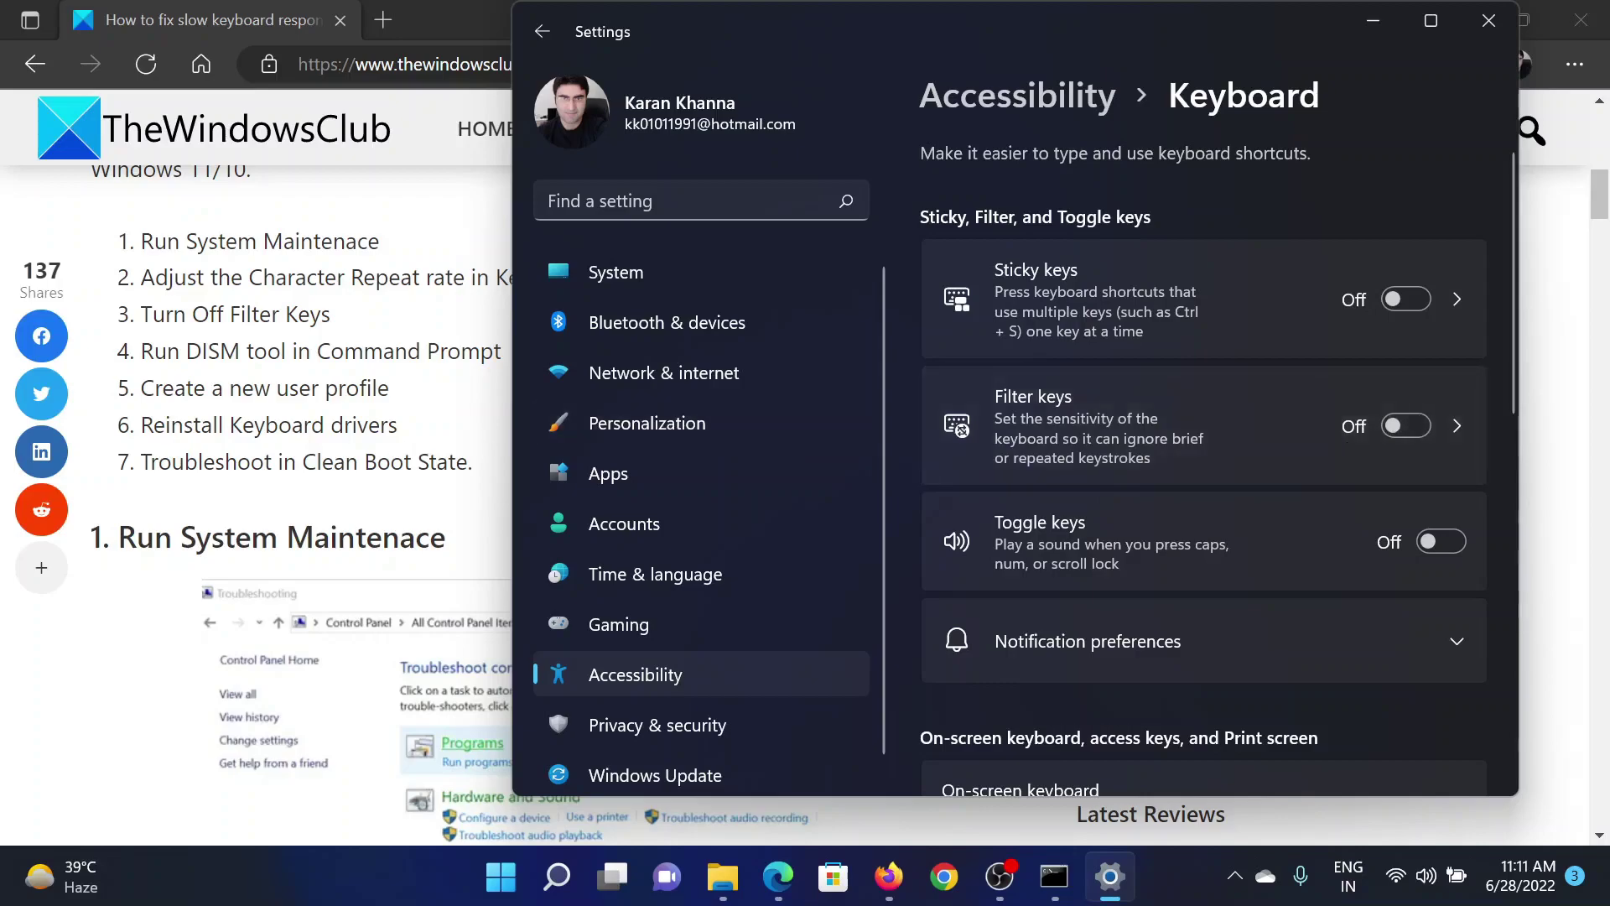
pyautogui.hotkey('alt', 'Tab')
pyautogui.scroll(-2, 805, 503)
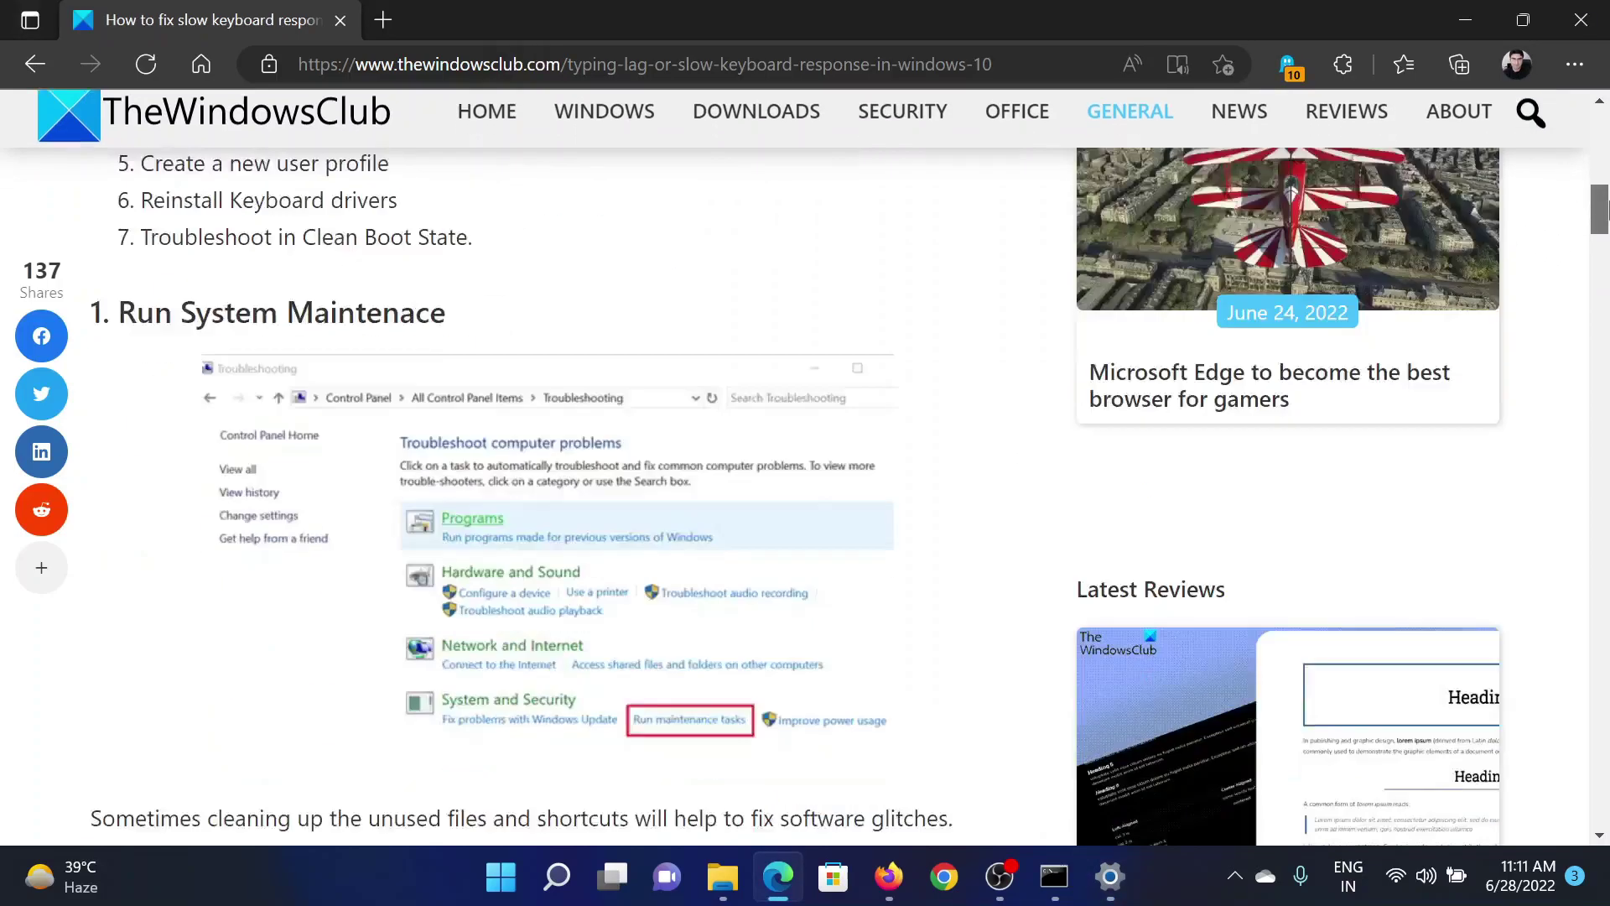
pyautogui.moveTo(1604, 213)
pyautogui.mouseDown()
pyautogui.moveTo(1604, 440)
pyautogui.moveTo(1509, 450)
pyautogui.mouseUp()
# Step: Select and copy the DISM.exe /Online /Cleanup-image /Restorehealth command from the article
pyautogui.moveTo(677, 302); pyautogui.dragTo(88, 302)
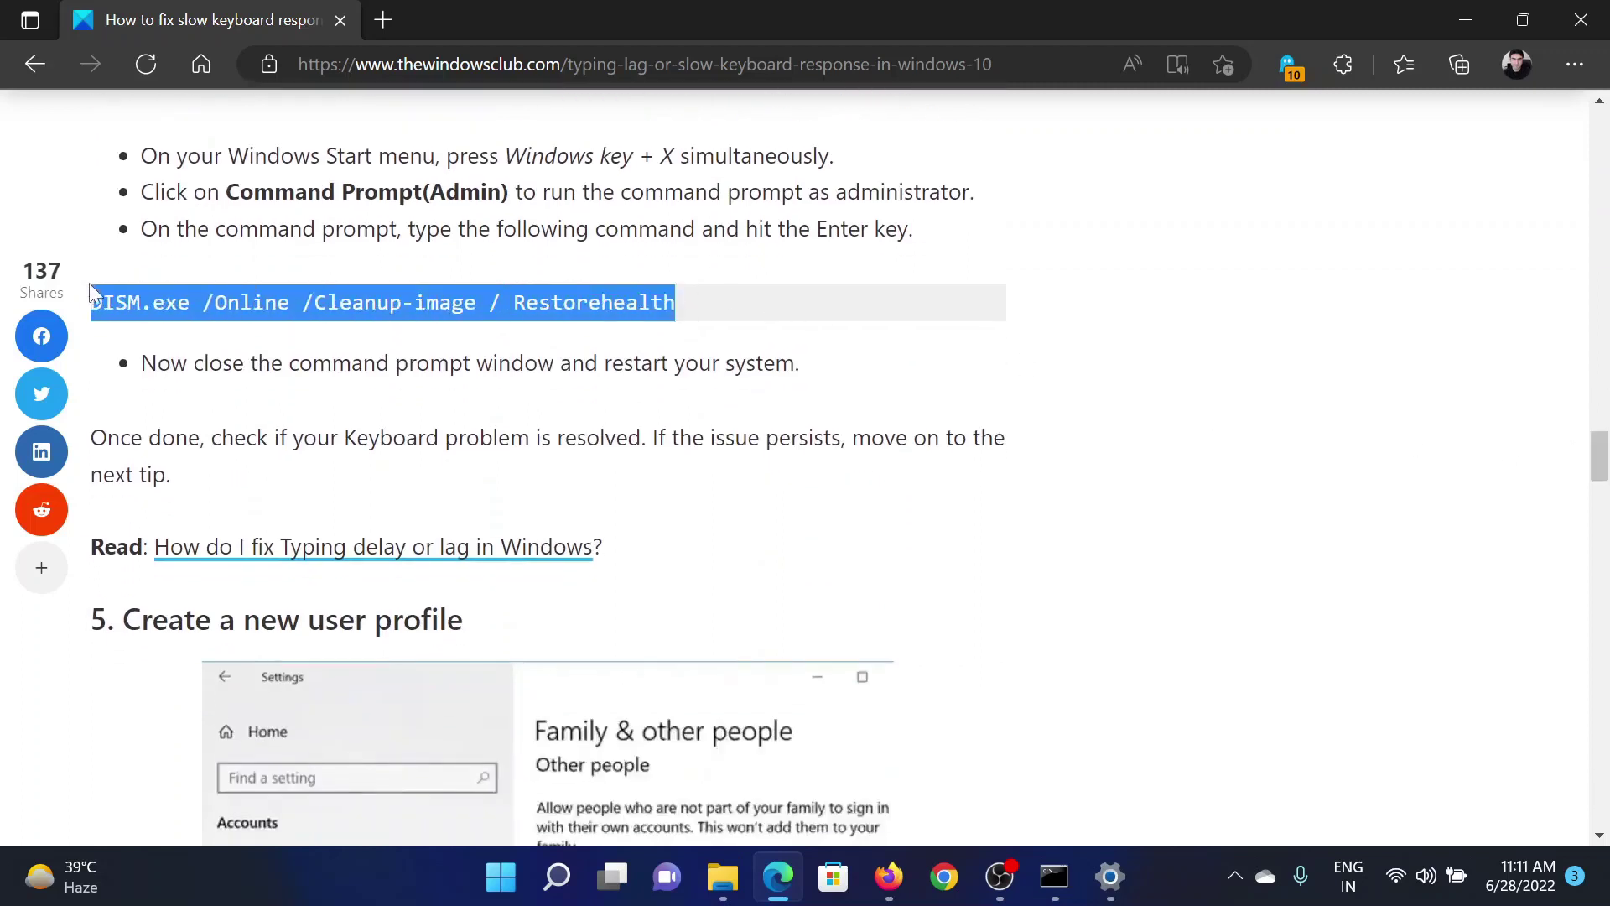
pyautogui.rightClick(232, 291)
pyautogui.click(302, 276)
# Step: Open an administrator Command Prompt from search and paste the DISM restore-health command
pyautogui.click(559, 877)
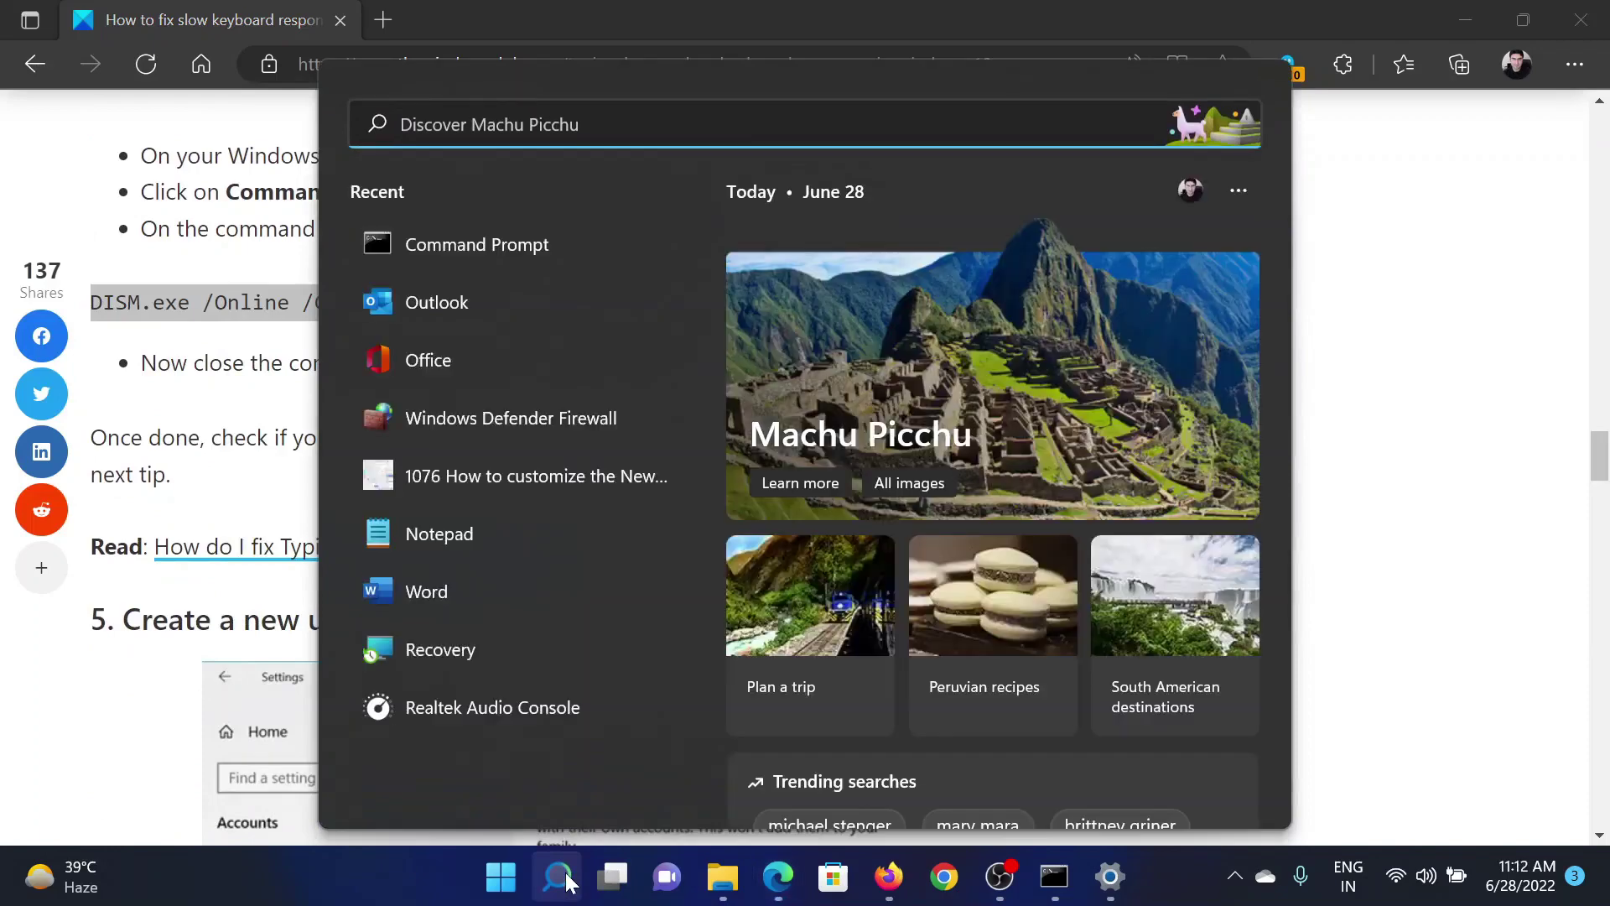
pyautogui.write('comm')
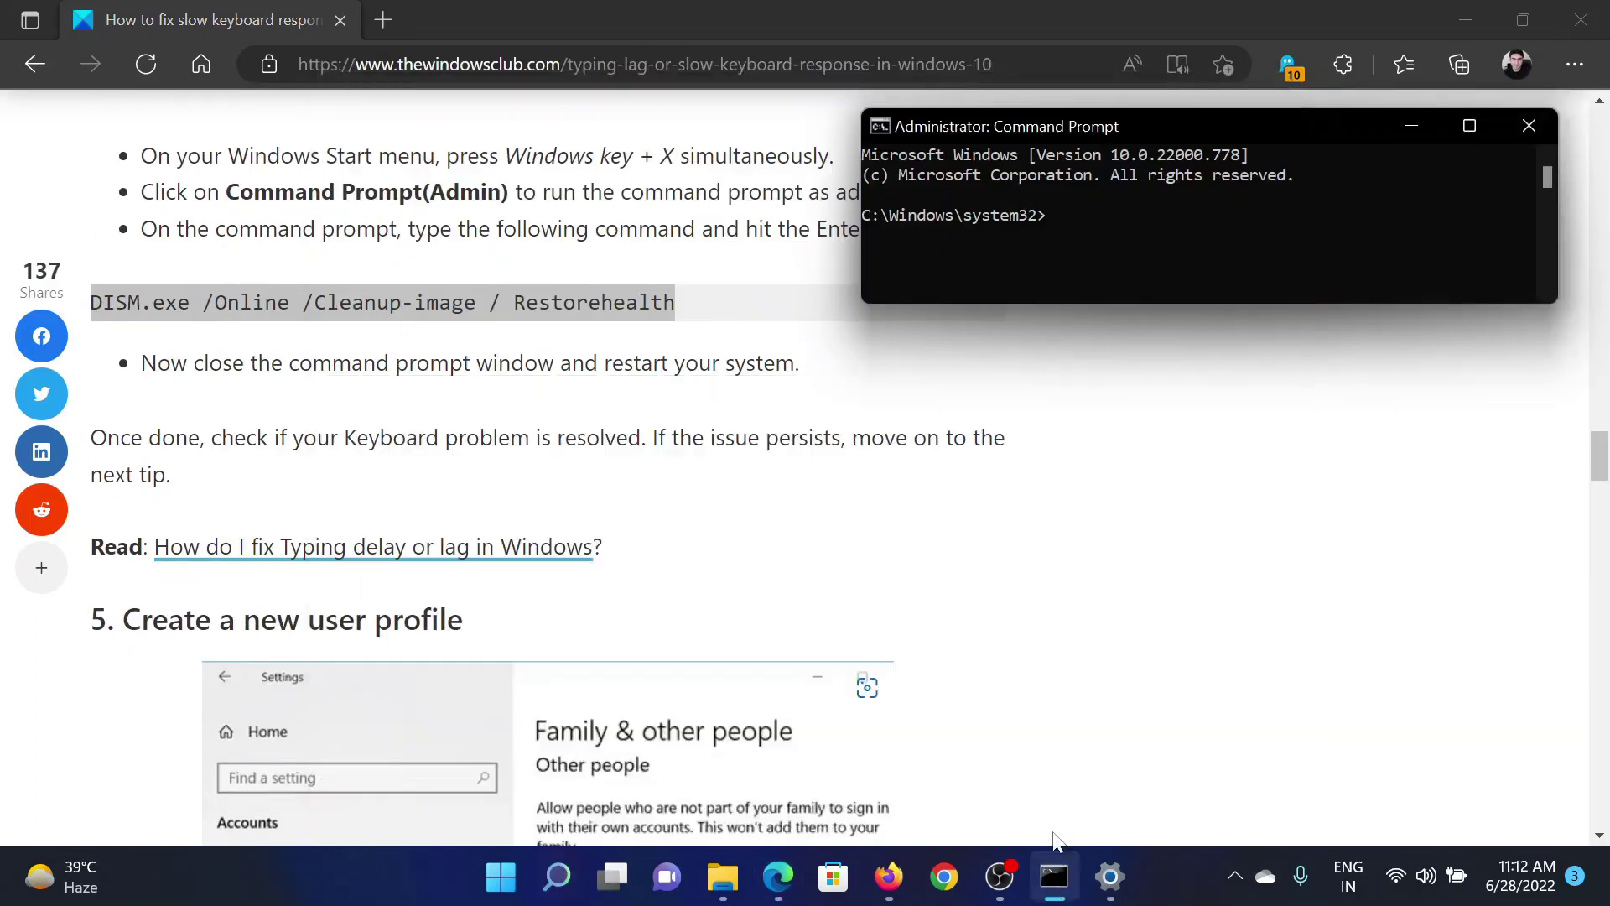
pyautogui.hotkey('ctrl', 'v')
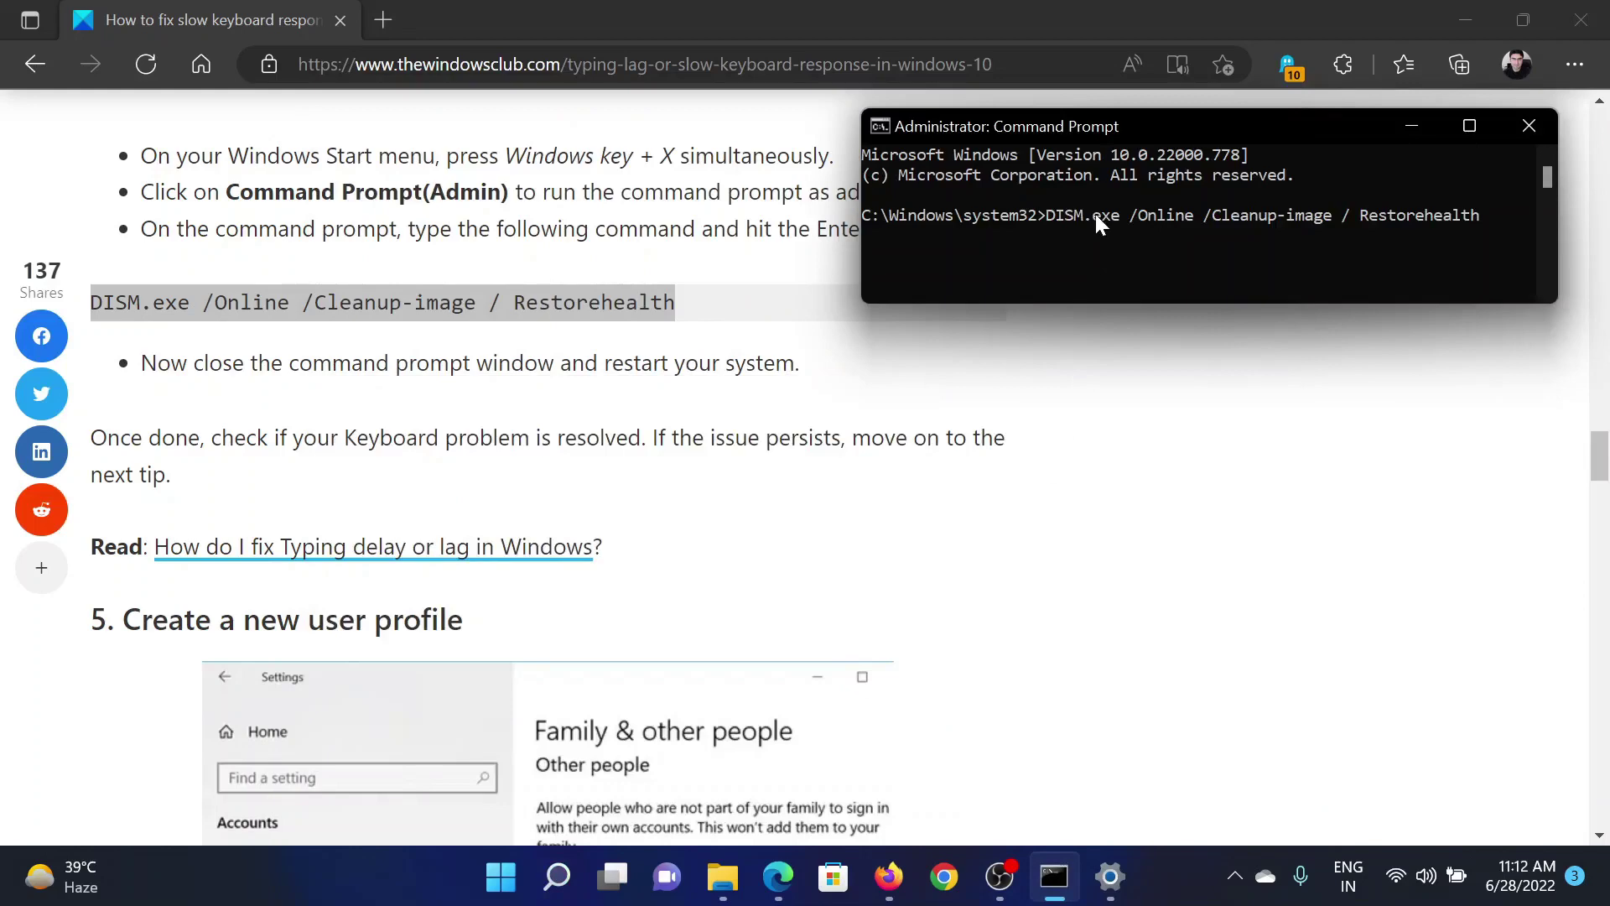
pyautogui.moveTo(1595, 462); pyautogui.dragTo(1602, 72)
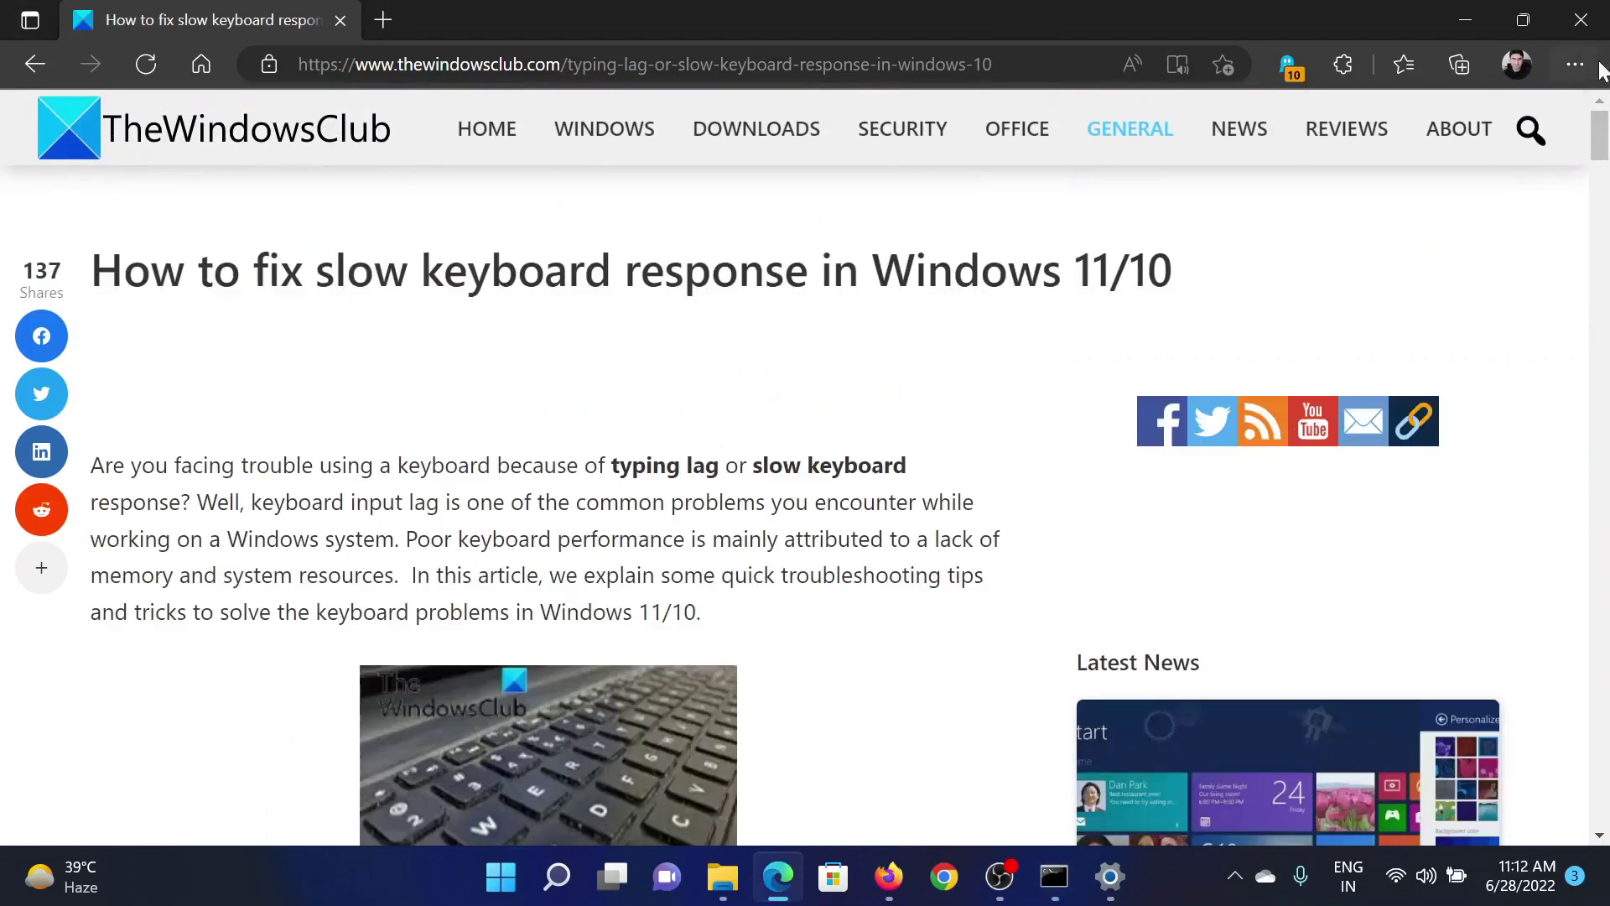